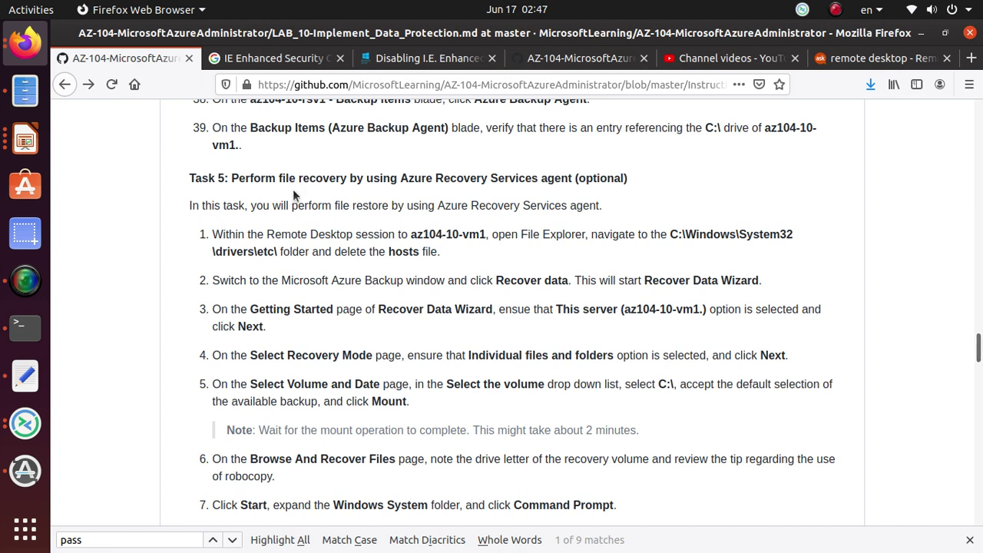
# Highlight the VM name az104-10-vm1 and the C:\Windows\System32 path in the lab instructions.
pyautogui.moveTo(230, 177); pyautogui.dragTo(631, 181)
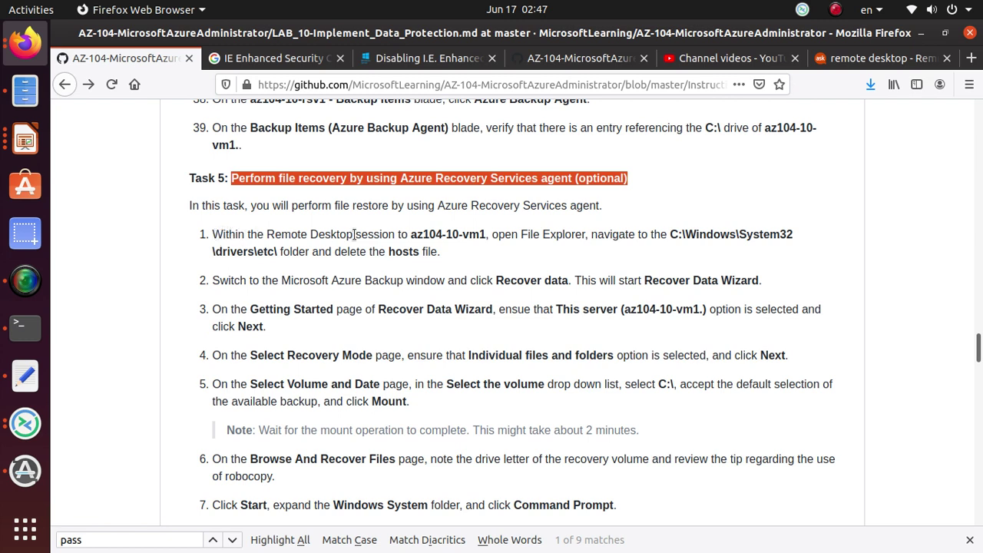
pyautogui.moveTo(412, 234); pyautogui.dragTo(486, 237)
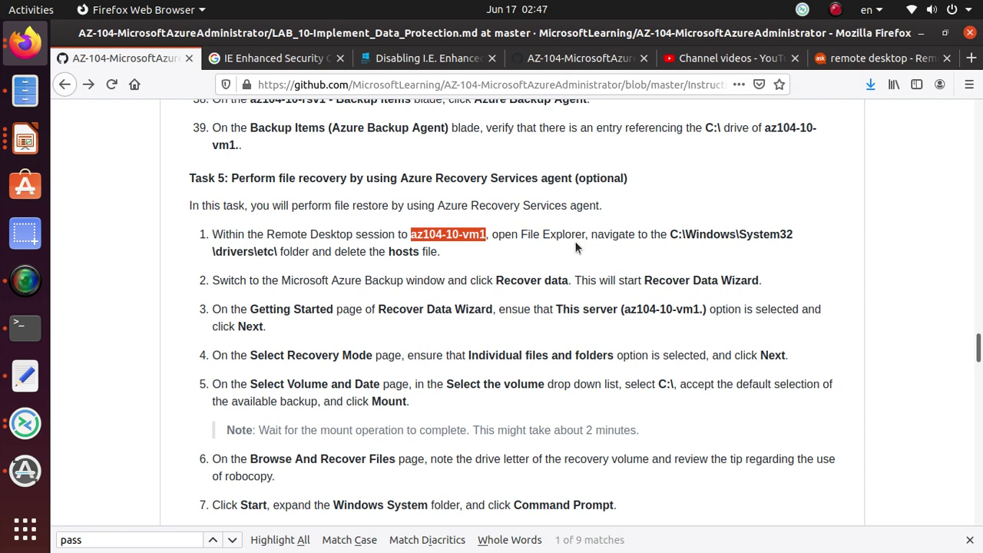
pyautogui.moveTo(670, 234); pyautogui.dragTo(450, 259)
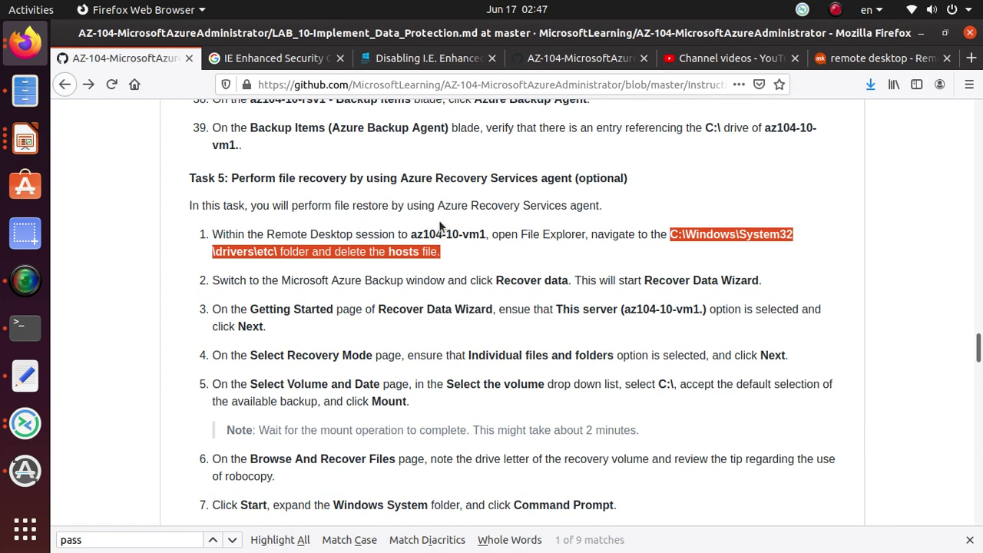
# In the remote session, minimize Azure Backup and open File Explorer at the Windows (C:) drive.
pyautogui.hotkey('alt', 'Tab')
pyautogui.hotkey('alt', 'Tab')
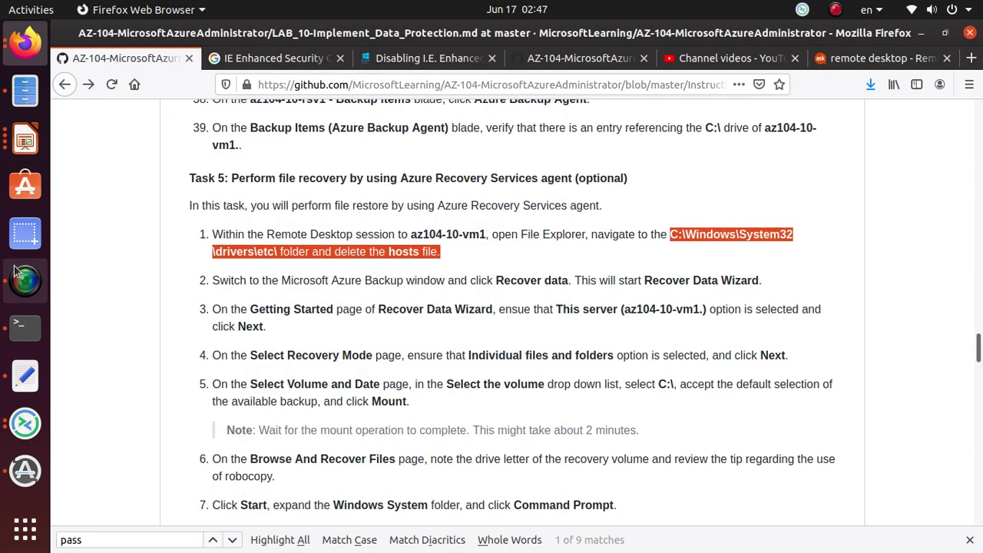
pyautogui.click(25, 424)
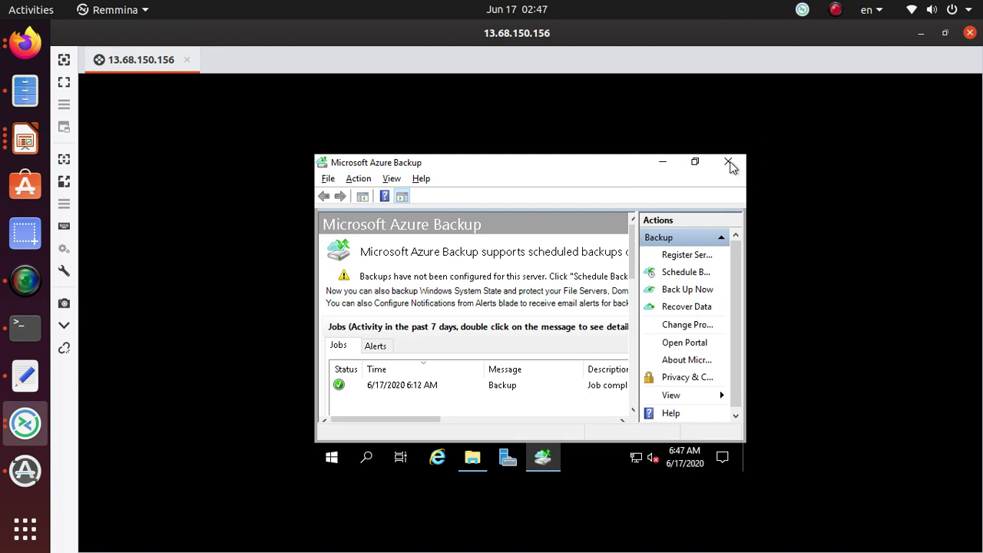
pyautogui.click(663, 162)
pyautogui.click(471, 458)
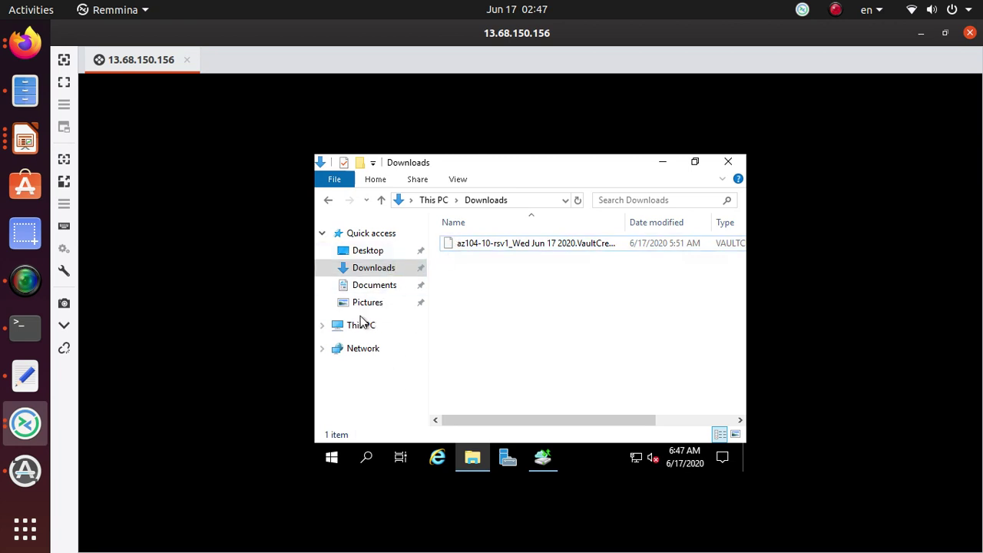
pyautogui.click(323, 325)
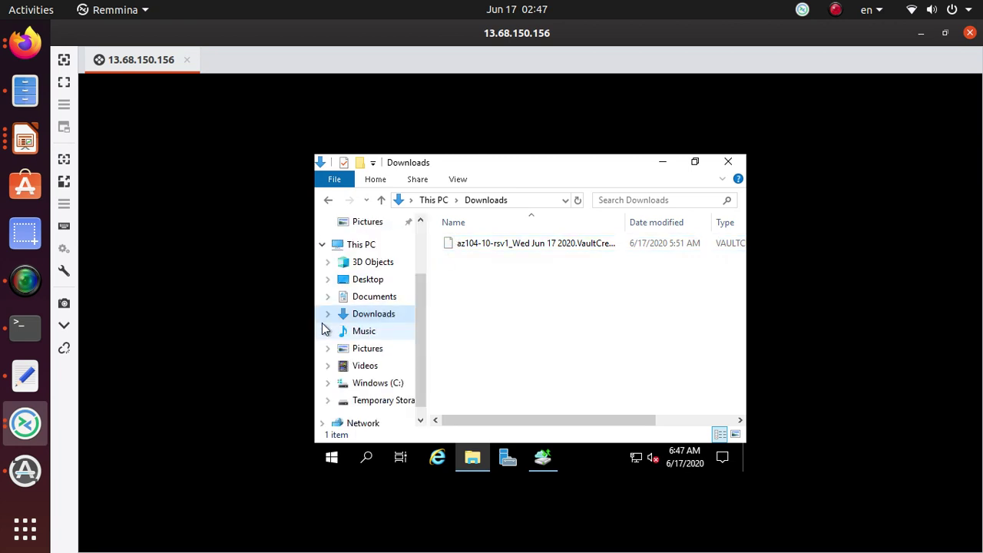
pyautogui.click(375, 386)
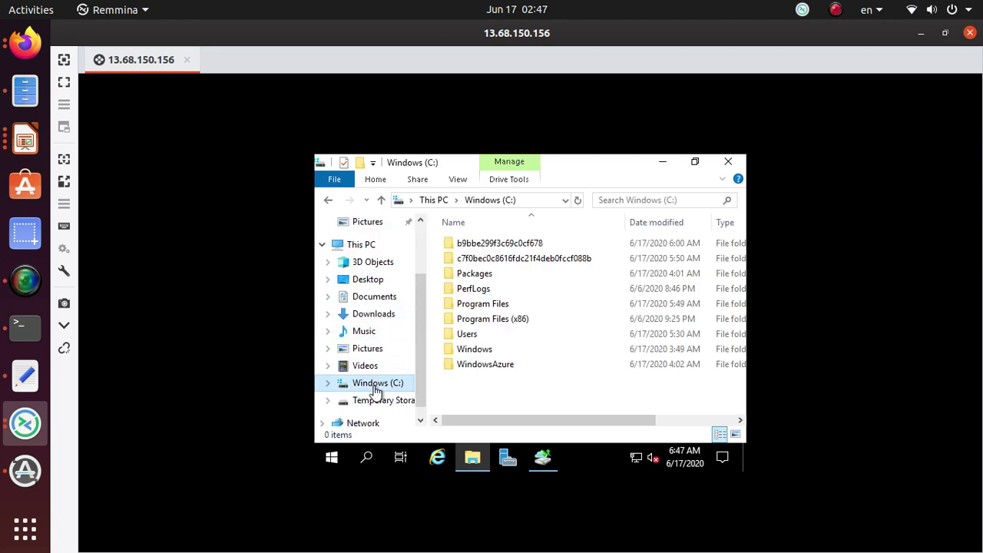
# Open the Program Files folder and look through its contents against the lab instructions.
pyautogui.doubleClick(508, 304)
pyautogui.scroll(-1, 508, 304)
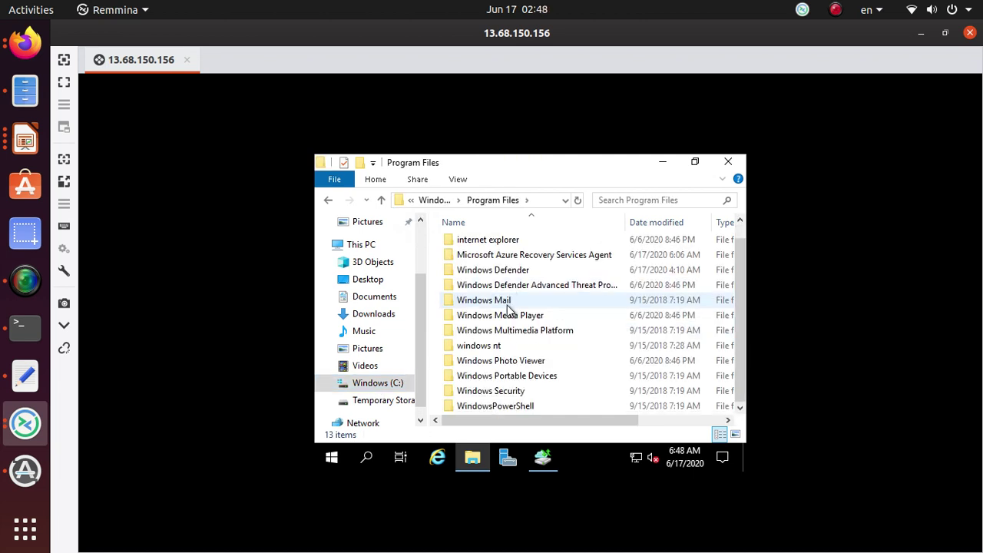
pyautogui.scroll(1, 547, 347)
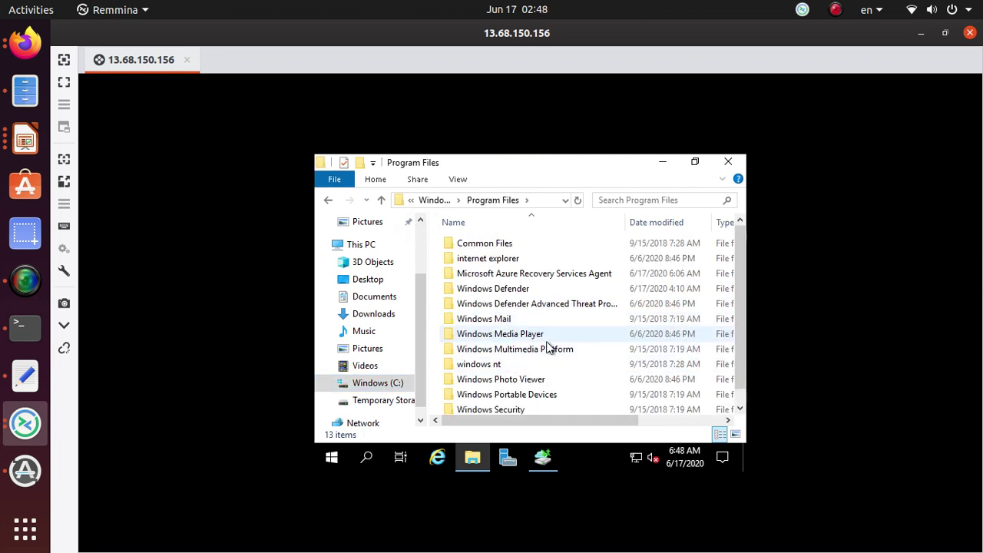
pyautogui.scroll(-1, 547, 352)
pyautogui.scroll(1, 546, 352)
pyautogui.scroll(-1, 546, 352)
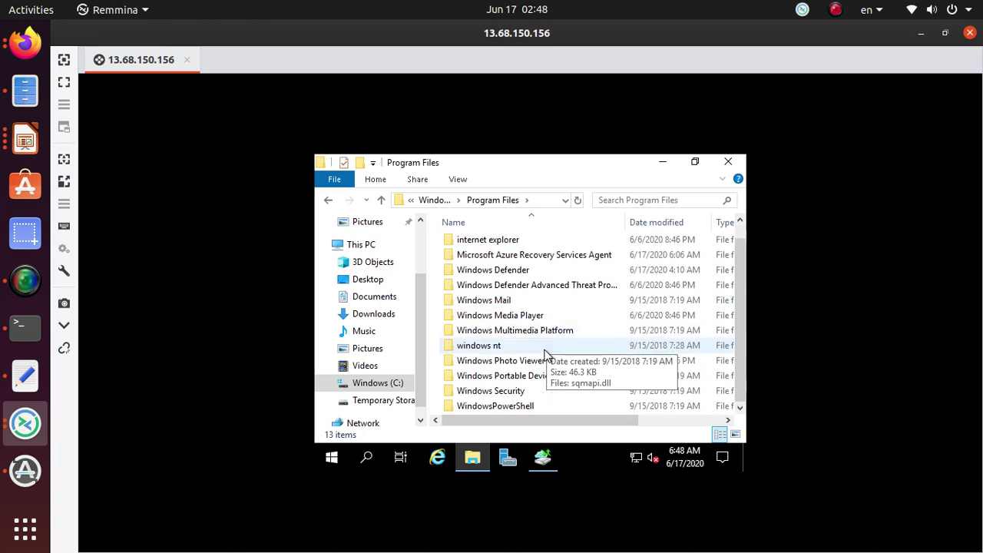
pyautogui.hotkey('alt', 'Tab')
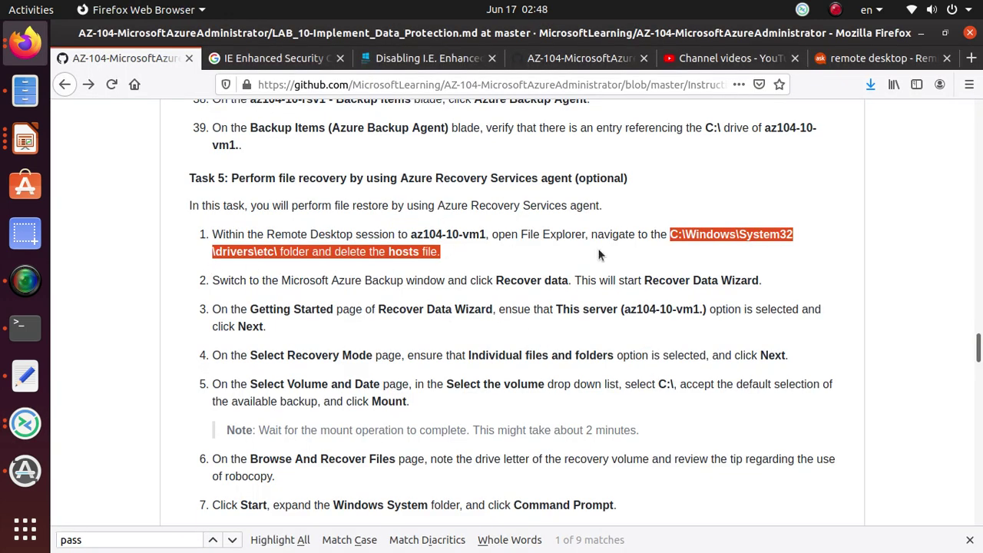
pyautogui.hotkey('alt', 'Tab')
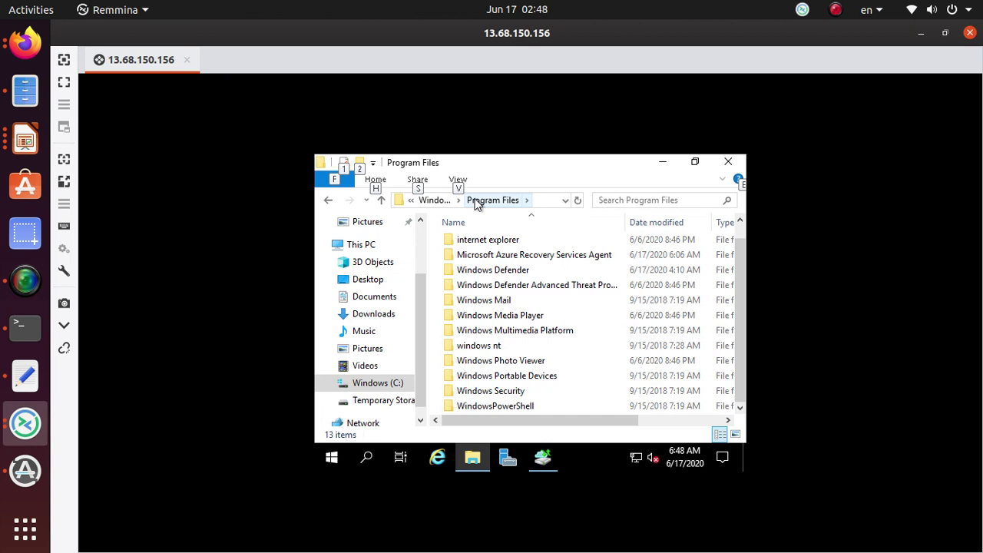
# Return to the Windows (C:) drive root after another look inside Program Files.
pyautogui.click(434, 200)
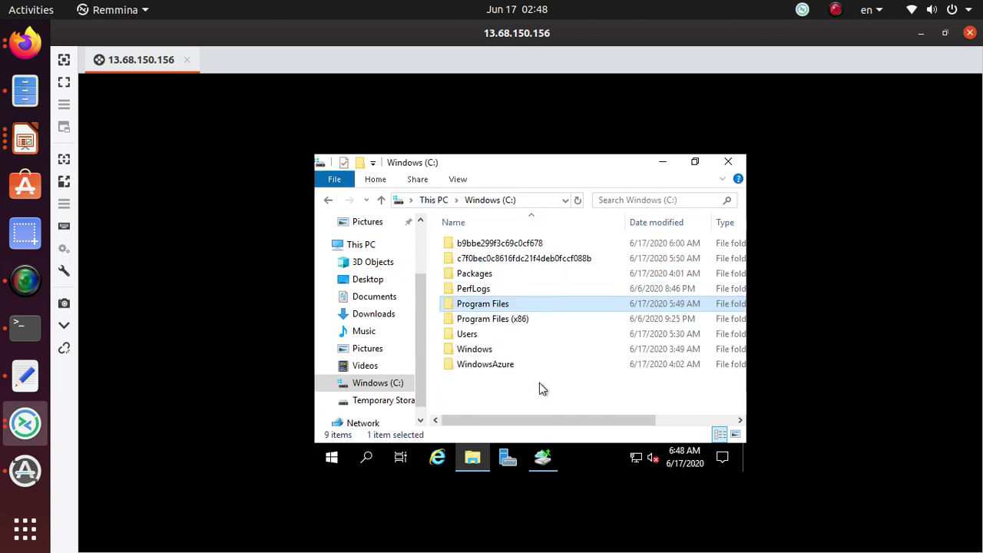
pyautogui.doubleClick(496, 303)
pyautogui.click(501, 307)
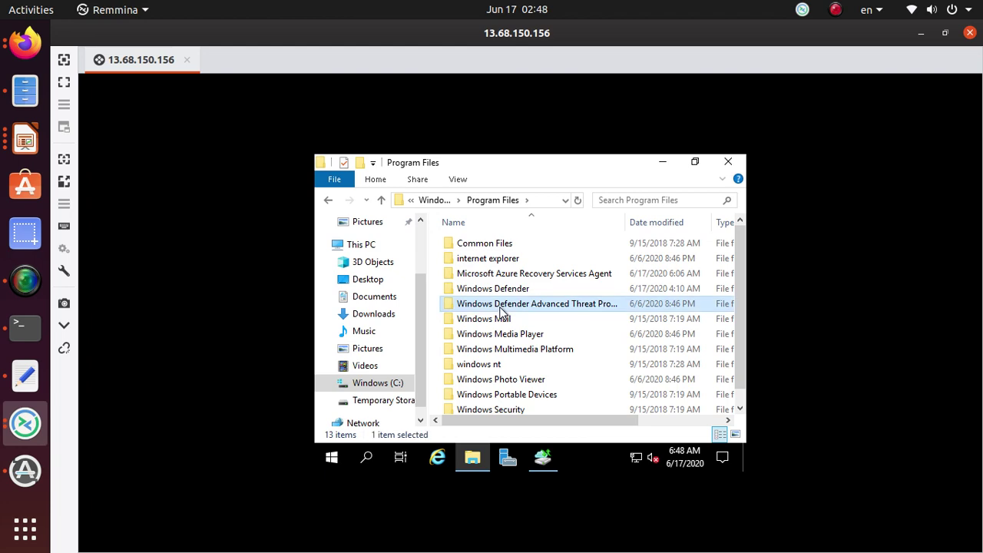
pyautogui.hotkey('alt', 'Tab')
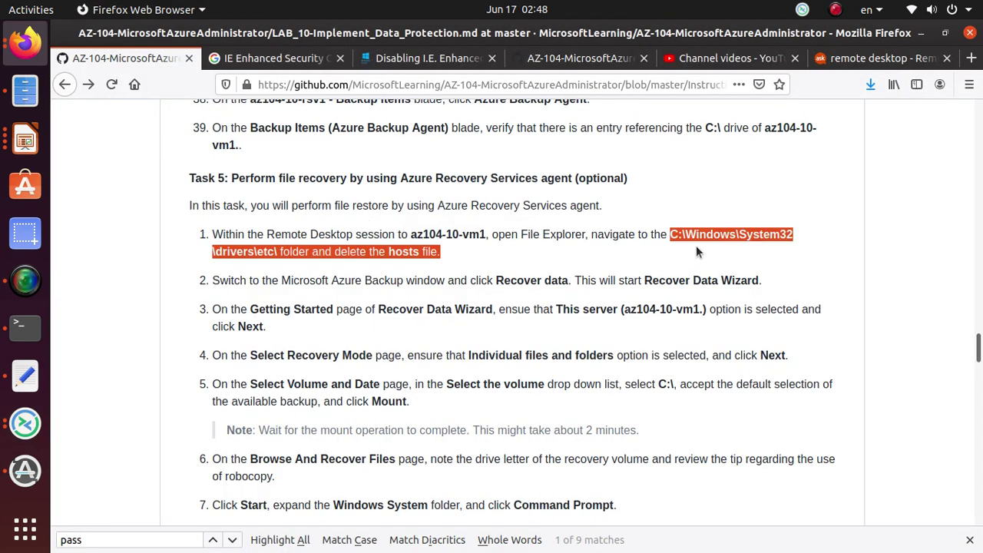
pyautogui.hotkey('alt', 'Tab')
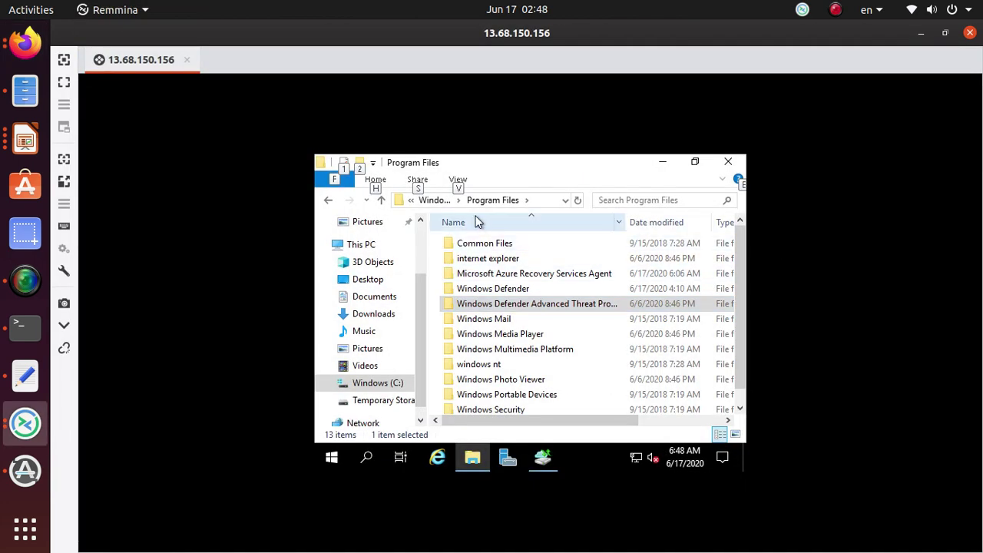
pyautogui.click(437, 202)
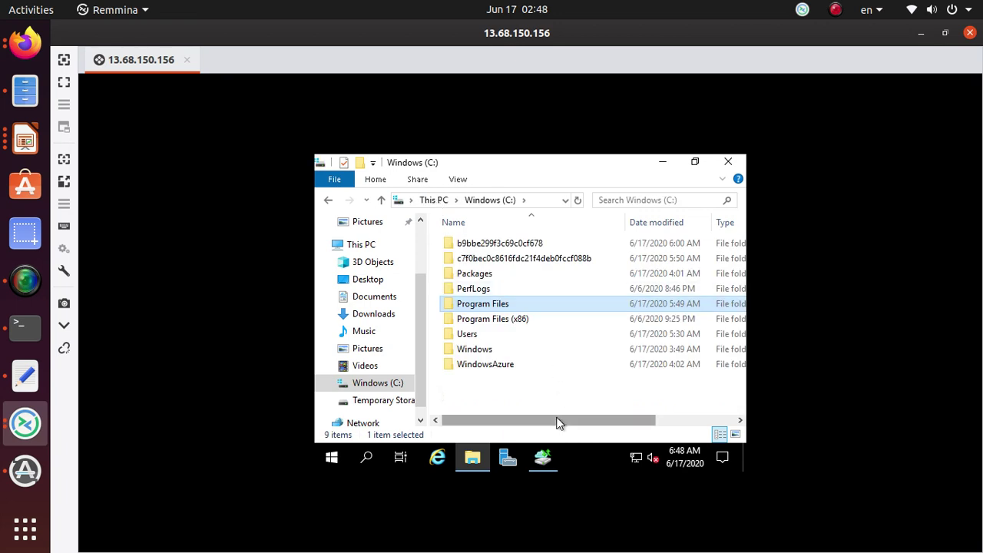
pyautogui.moveTo(507, 367)
pyautogui.hscroll(2, 507, 368)
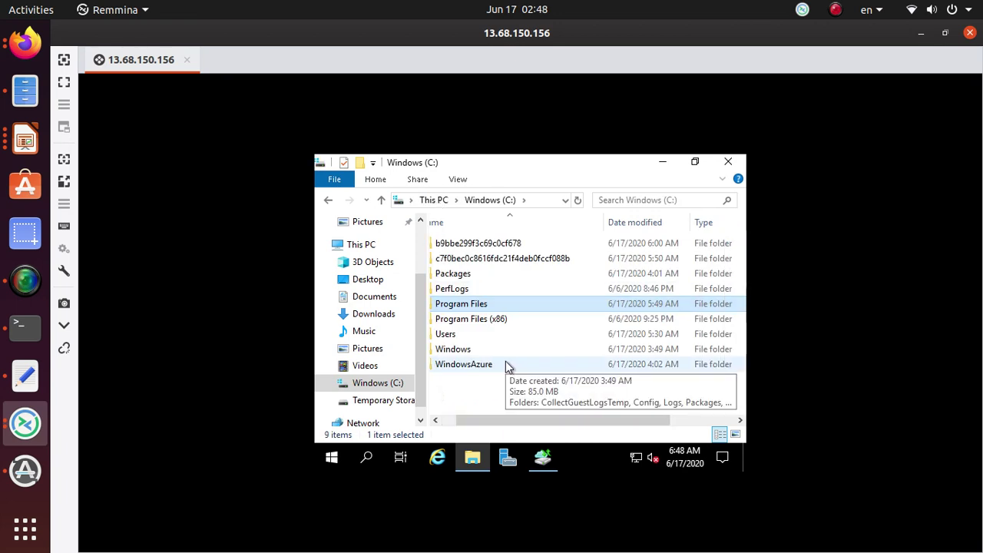
pyautogui.hscroll(-2, 508, 367)
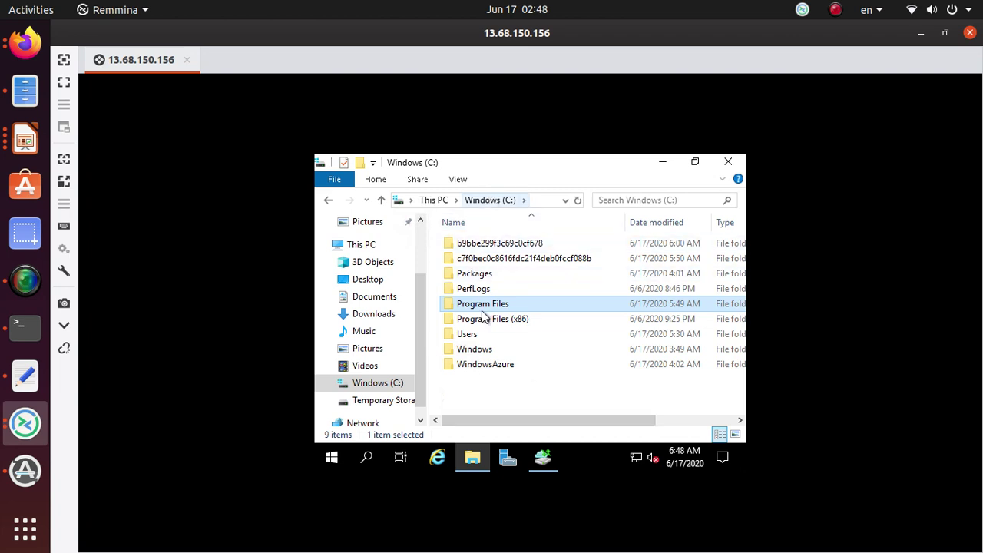
# Open the Windows folder and locate and open System32.
pyautogui.doubleClick(476, 350)
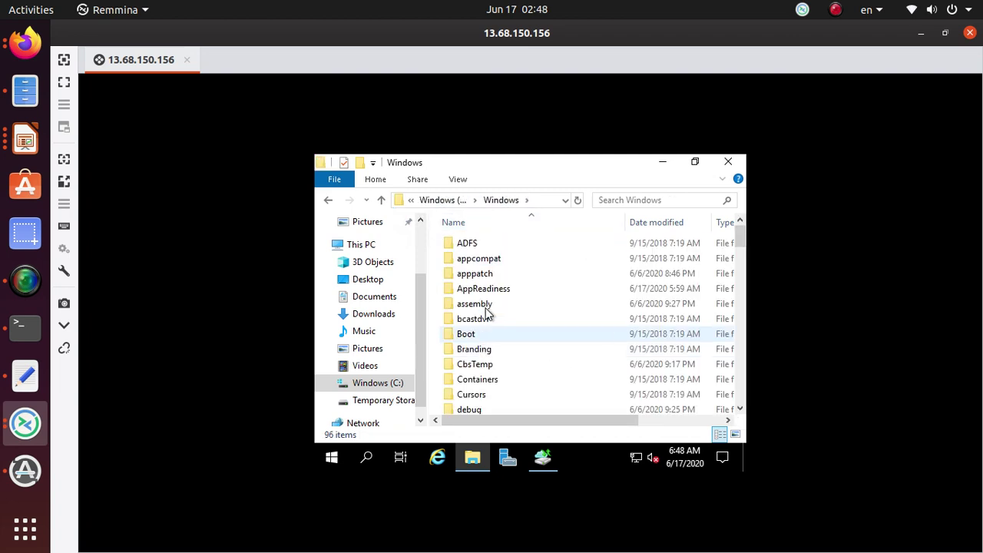
pyautogui.scroll(-4, 496, 368)
pyautogui.scroll(-7, 496, 371)
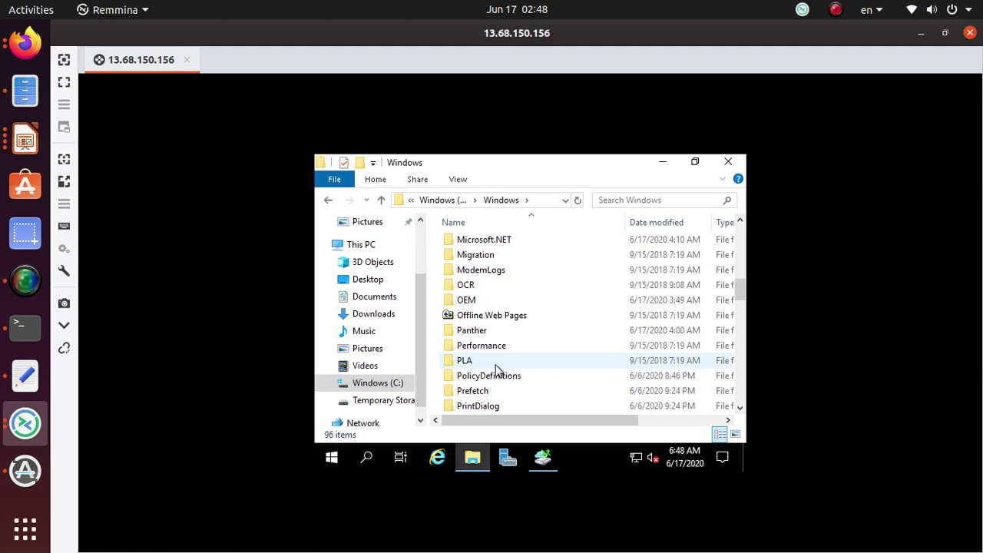
pyautogui.press('s')
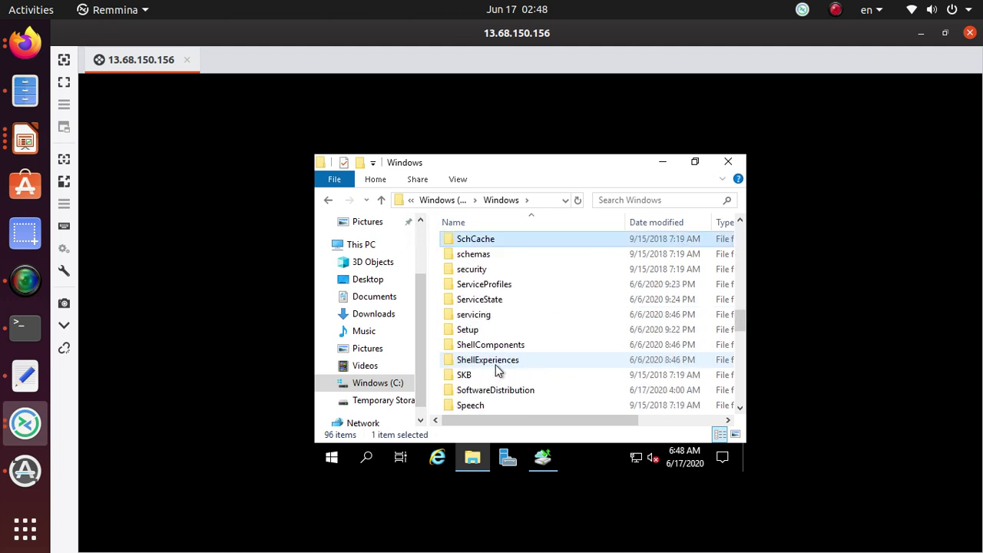
pyautogui.press('s')
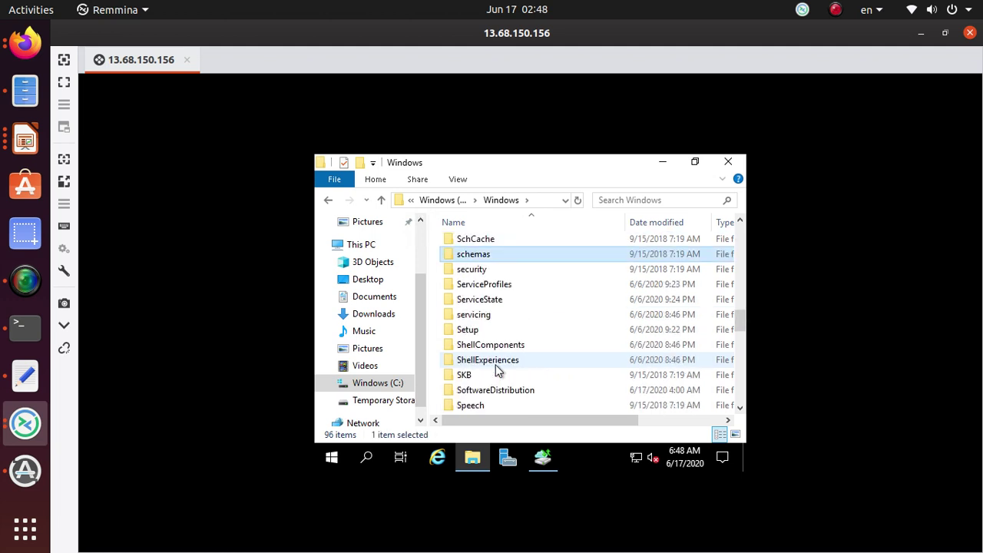
pyautogui.press('s')
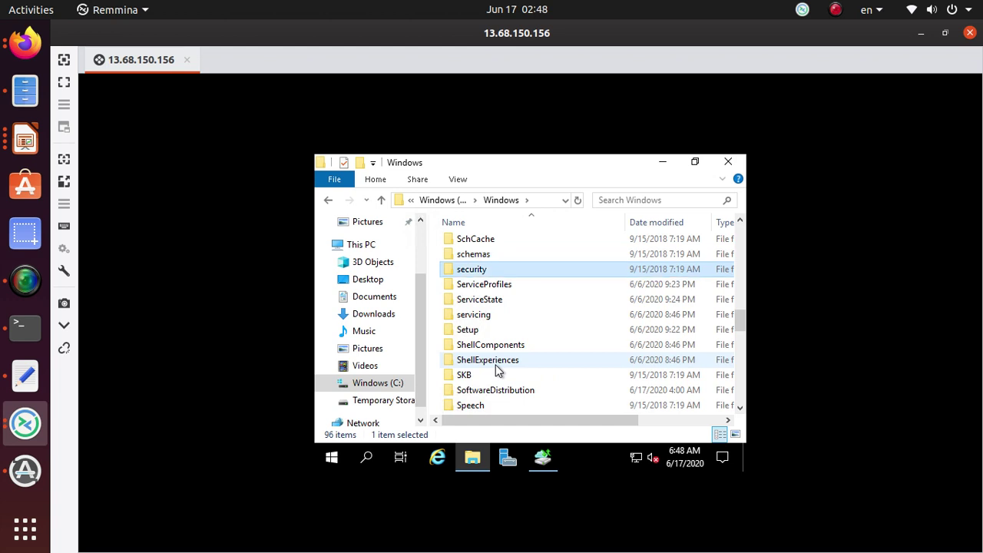
pyautogui.press('s')
pyautogui.scroll(-4, 496, 371)
pyautogui.scroll(1, 497, 371)
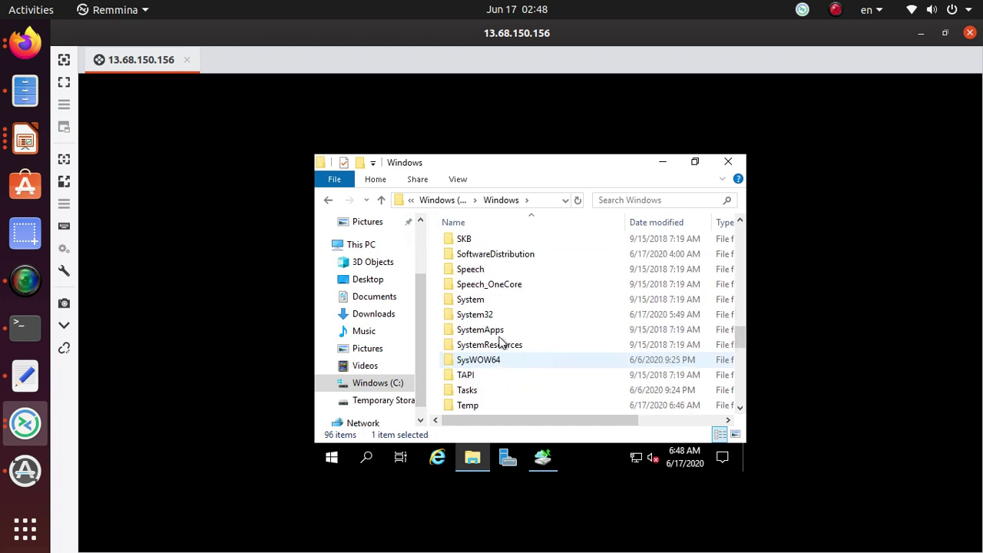
pyautogui.doubleClick(497, 314)
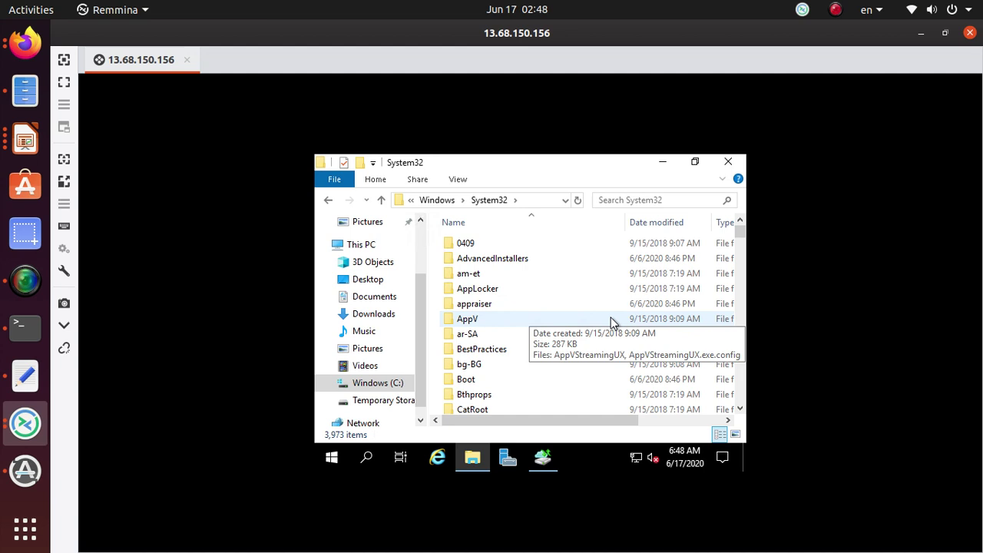
# Open drivers\etc and delete the hosts file, then return to the Firefox lab instructions.
pyautogui.scroll(-1, 584, 342)
pyautogui.press('d')
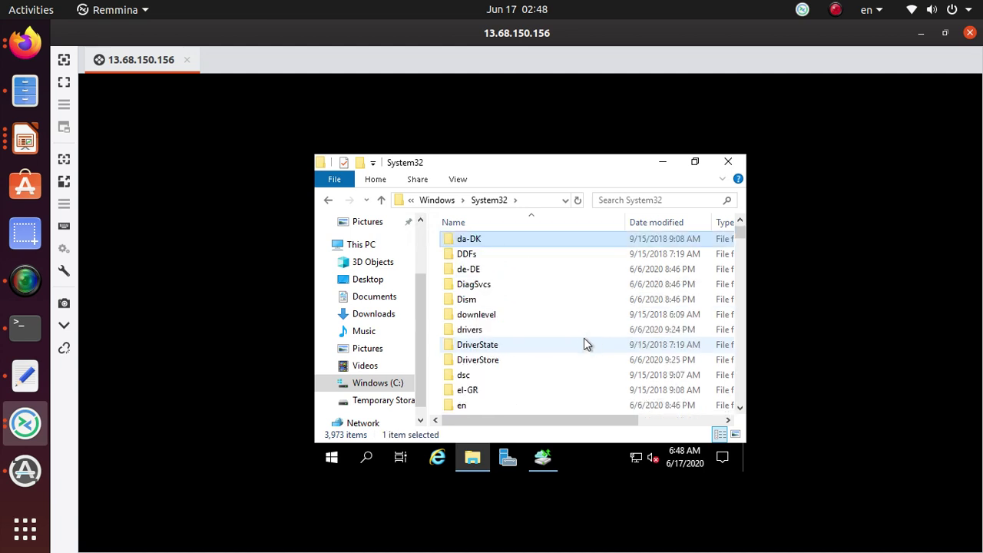
pyautogui.doubleClick(511, 332)
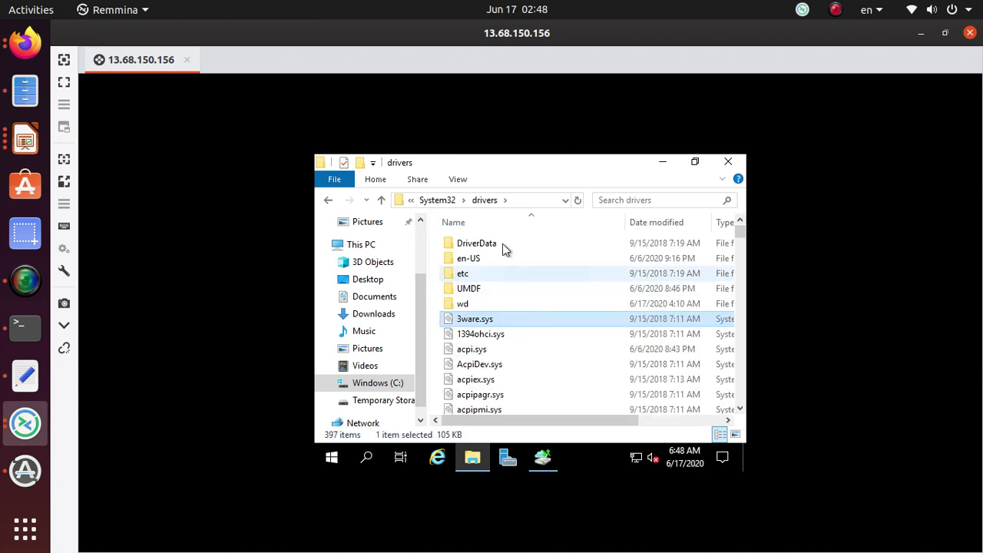
pyautogui.doubleClick(483, 275)
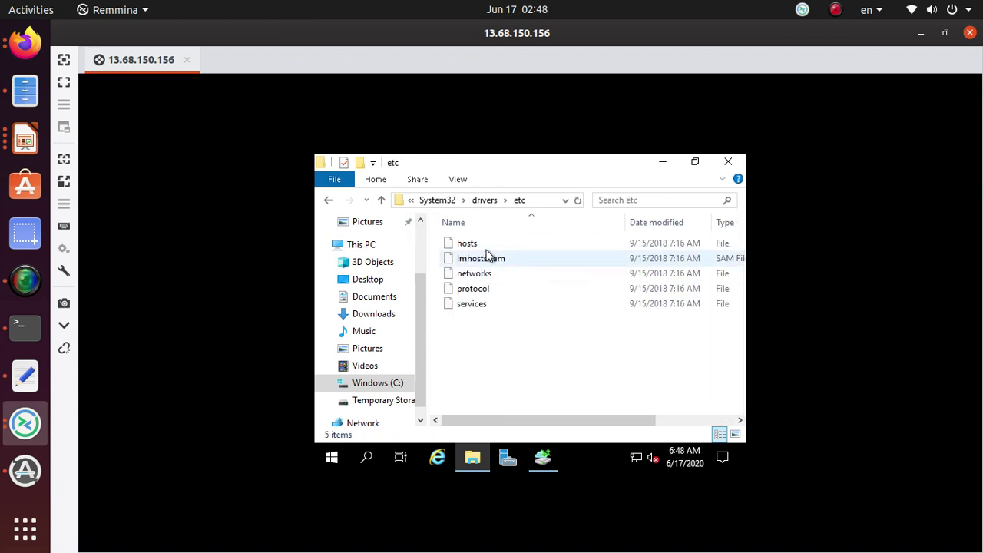
pyautogui.click(489, 246)
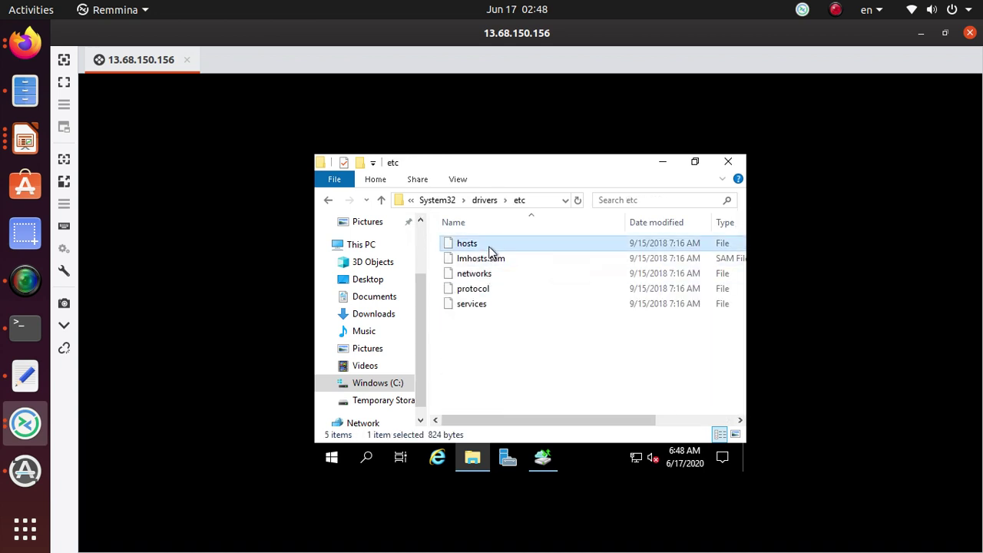
pyautogui.press('Delete')
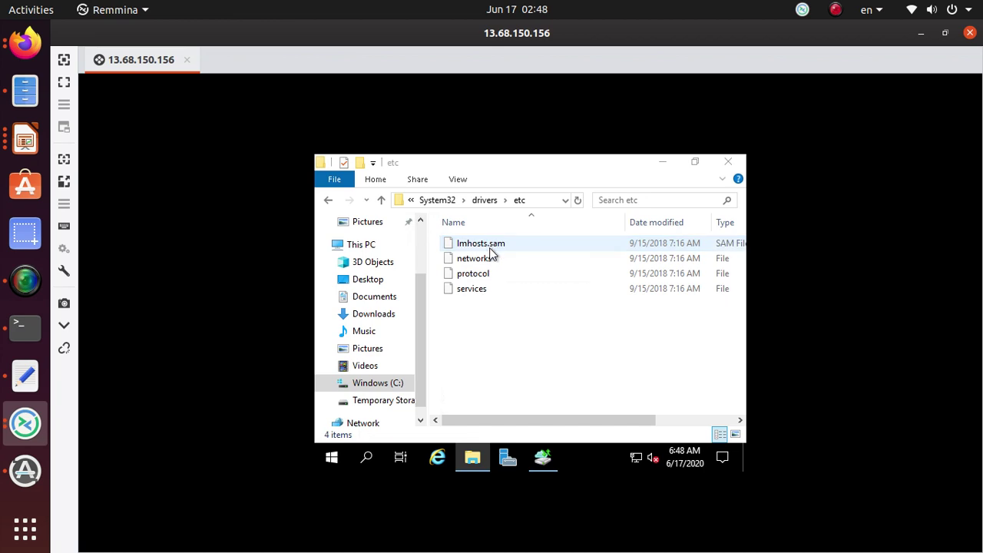
pyautogui.hotkey('alt', 'Tab')
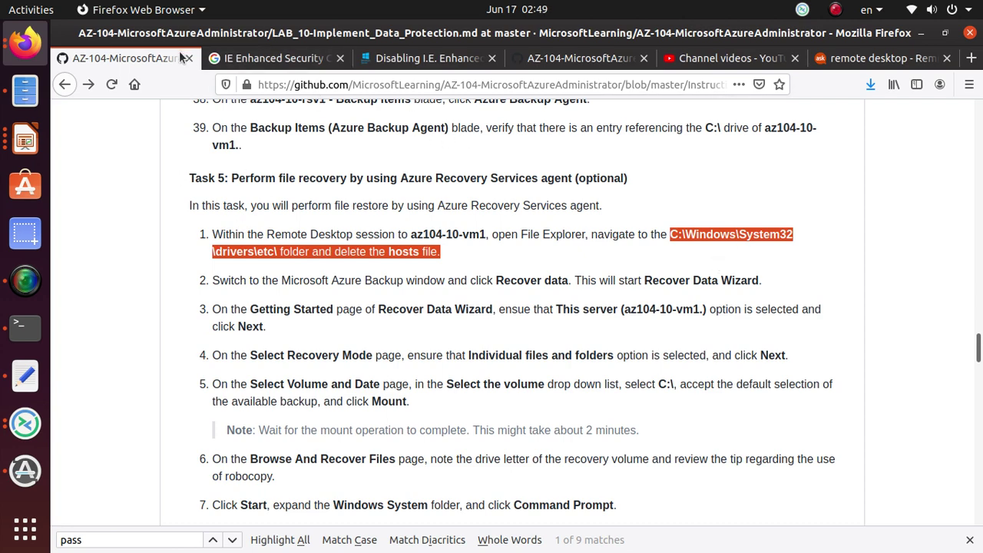
# Cycle through the open windows to get back to the Remmina remote desktop.
pyautogui.hotkey('alt', 'Tab')
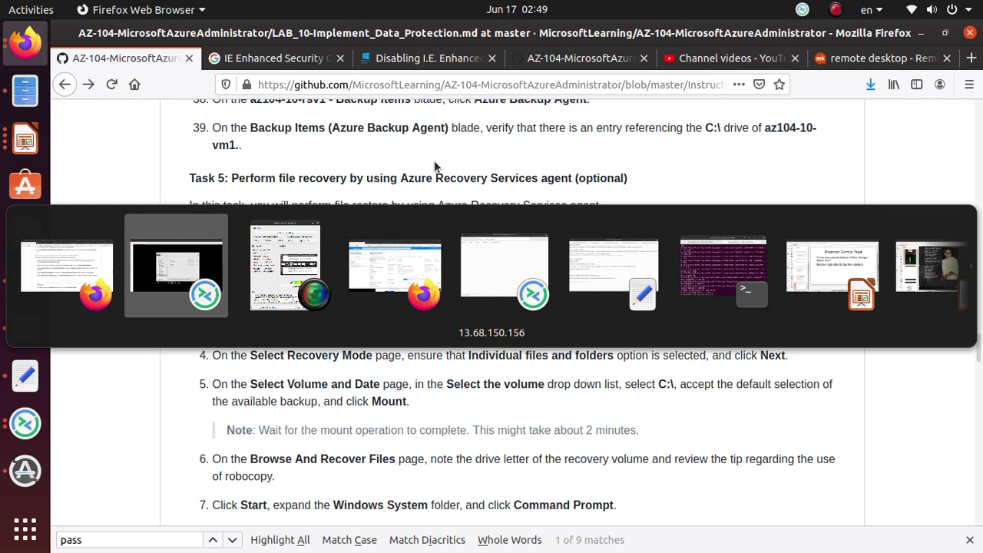
pyautogui.hotkey('alt', 'Tab')
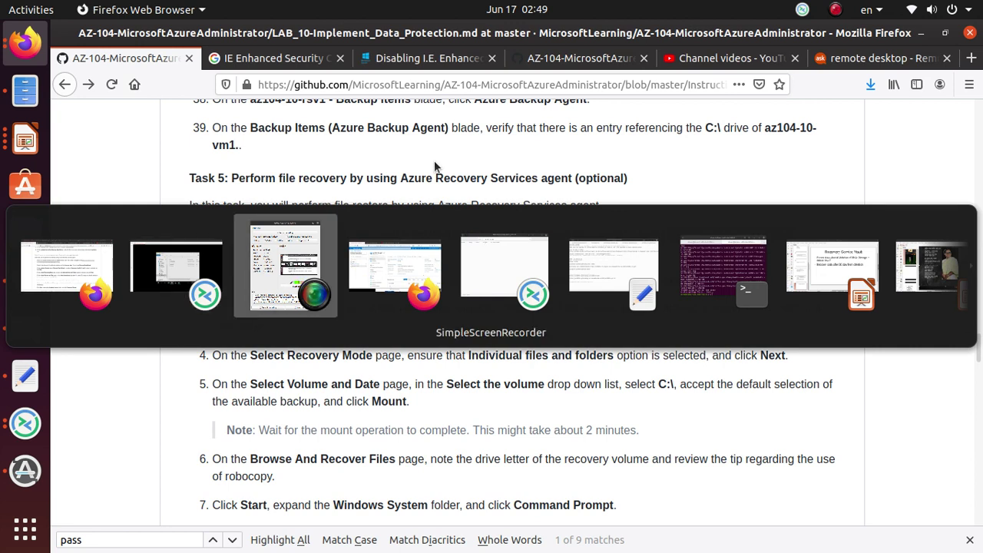
pyautogui.hotkey('alt', 'shift', 'Tab')
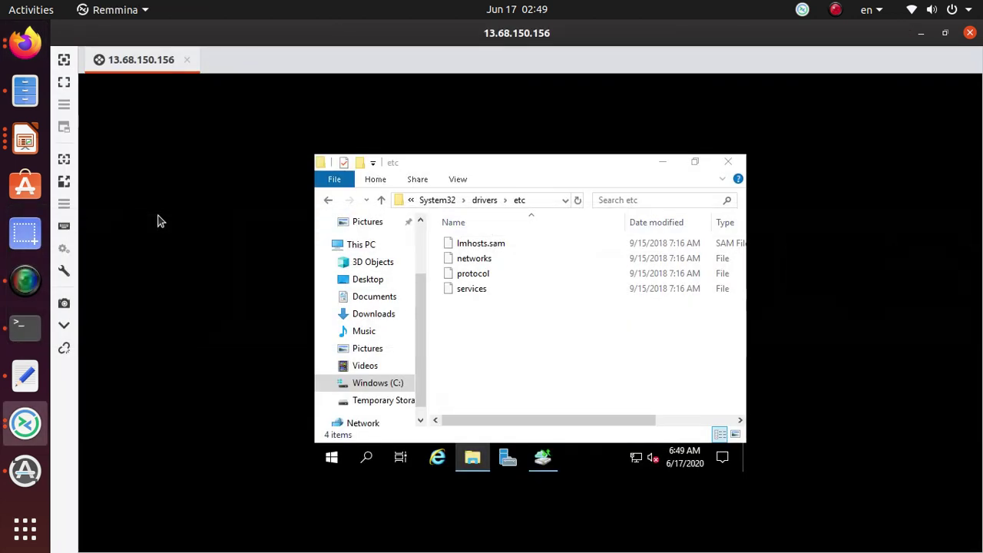
pyautogui.hotkey('alt', 'Tab')
pyautogui.hotkey('alt', 'Tab')
# Open Internet Explorer on the VM, go to portal.azure.com and sign in with the listed account.
pyautogui.click(437, 458)
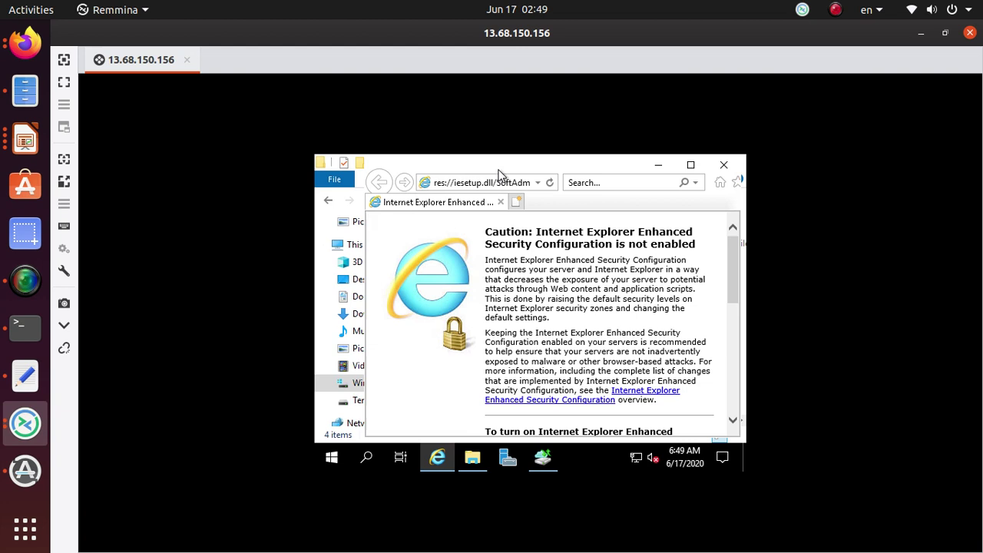
pyautogui.click(460, 181)
pyautogui.write('porta')
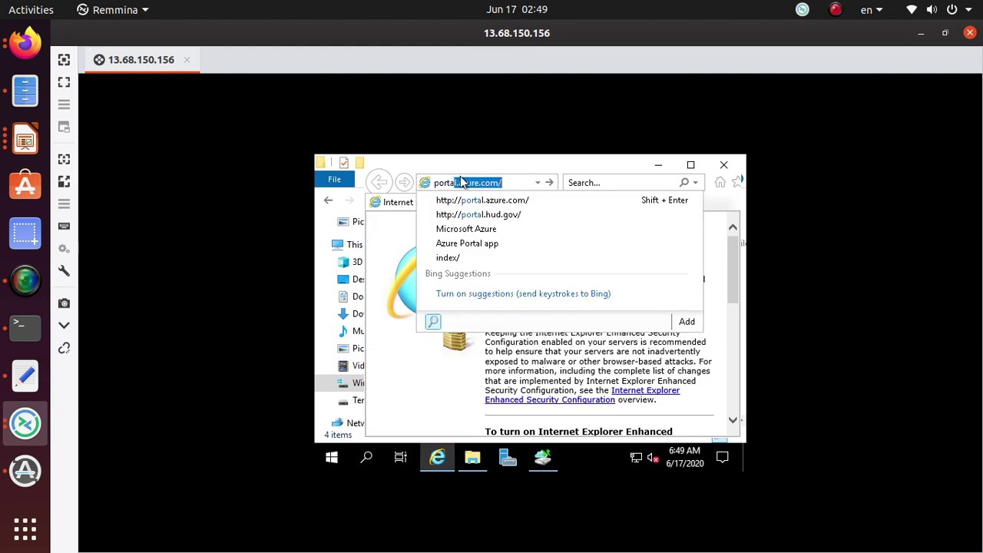
pyautogui.press('Return')
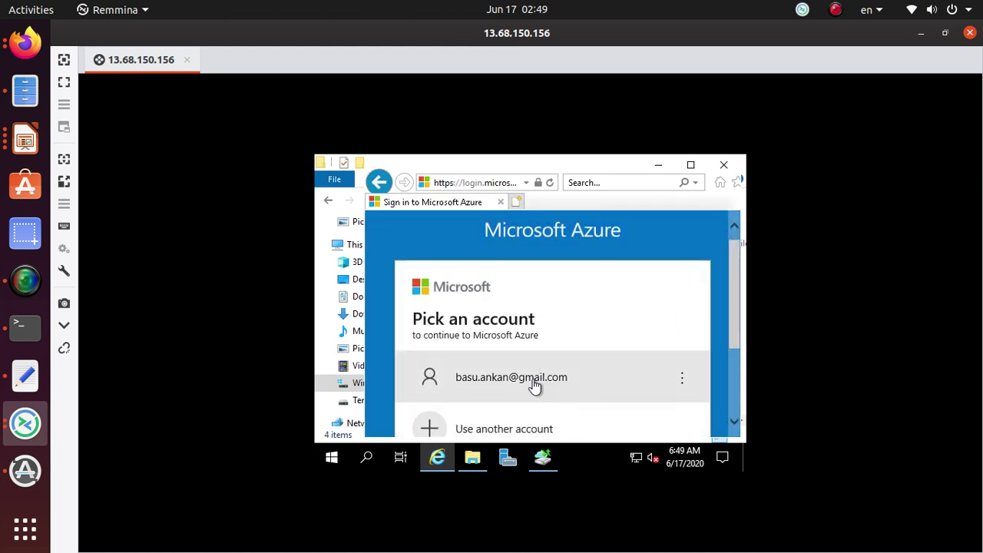
pyautogui.click(534, 383)
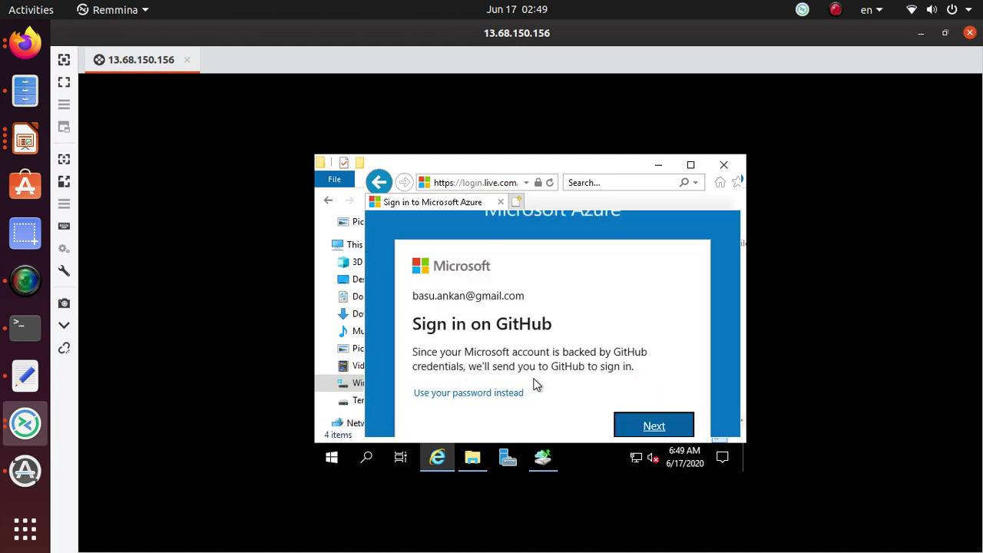
pyautogui.click(654, 359)
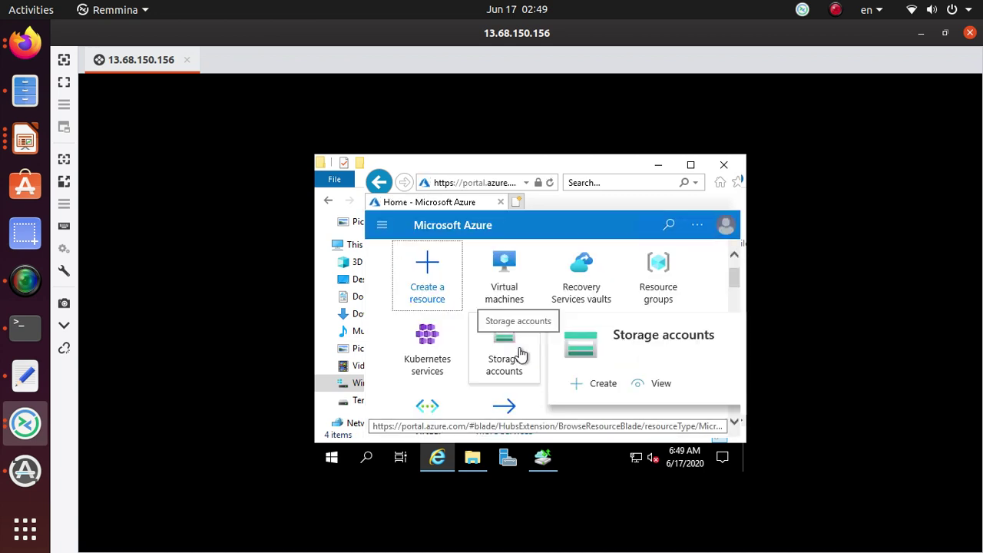
pyautogui.hotkey('alt', 'Tab')
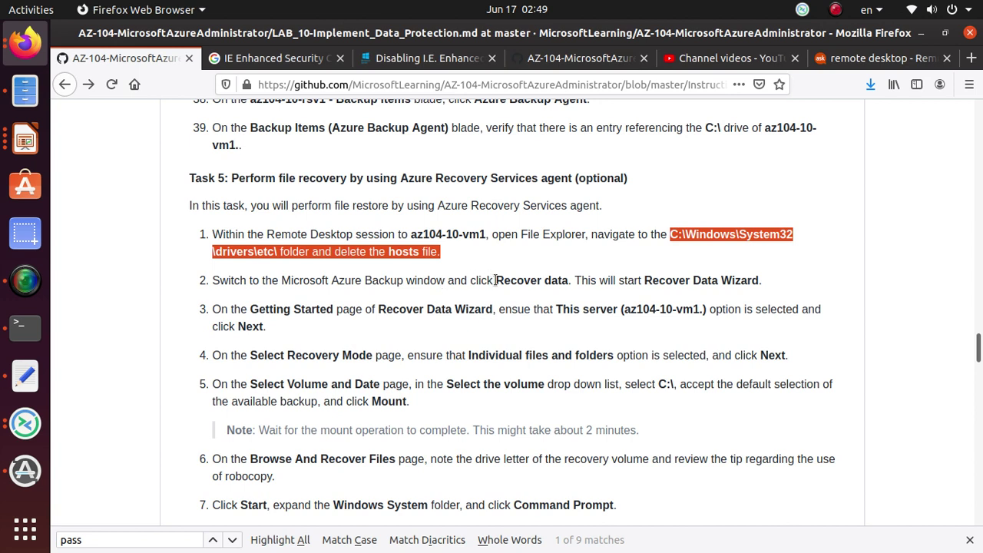
# Highlight 'Recover data' in step 2 of the Lab 10 instructions.
pyautogui.moveTo(496, 281); pyautogui.dragTo(566, 283)
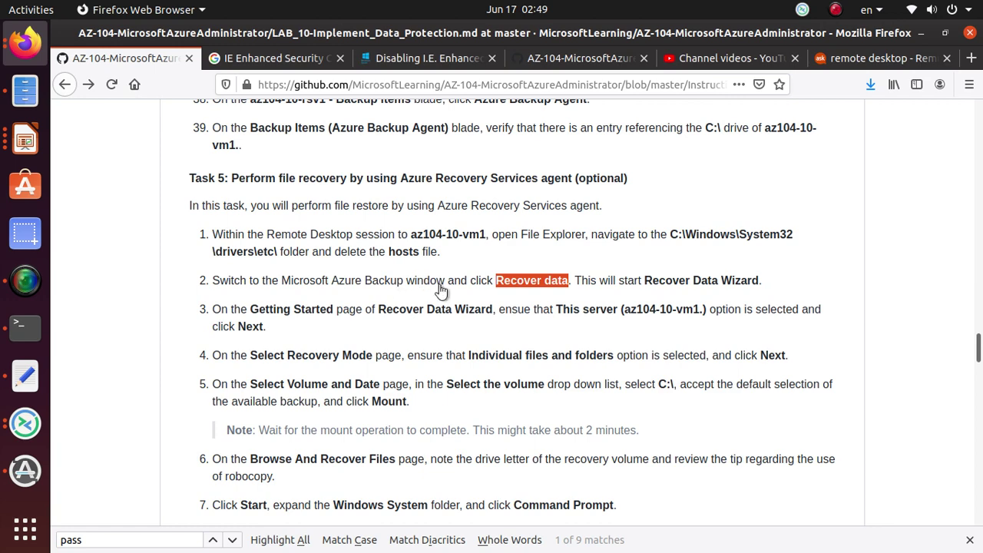
# Back on the VM, open Server Manager, maximize it, then close it again.
pyautogui.hotkey('alt', 'Tab')
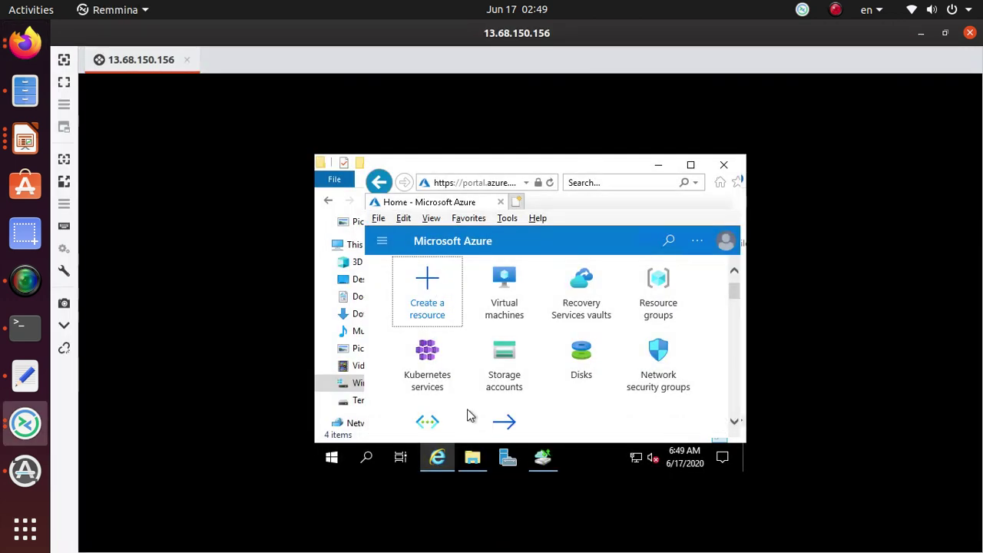
pyautogui.click(507, 459)
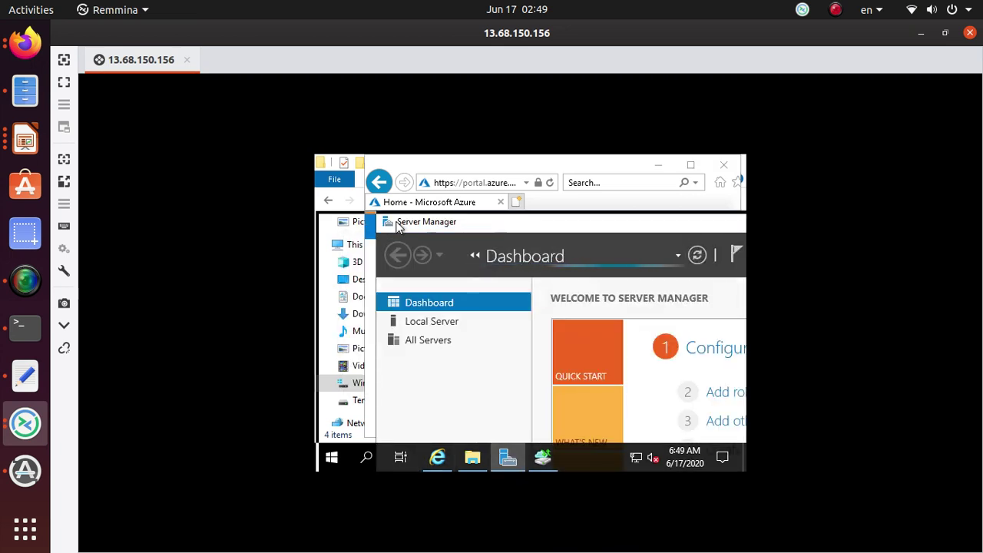
pyautogui.doubleClick(632, 224)
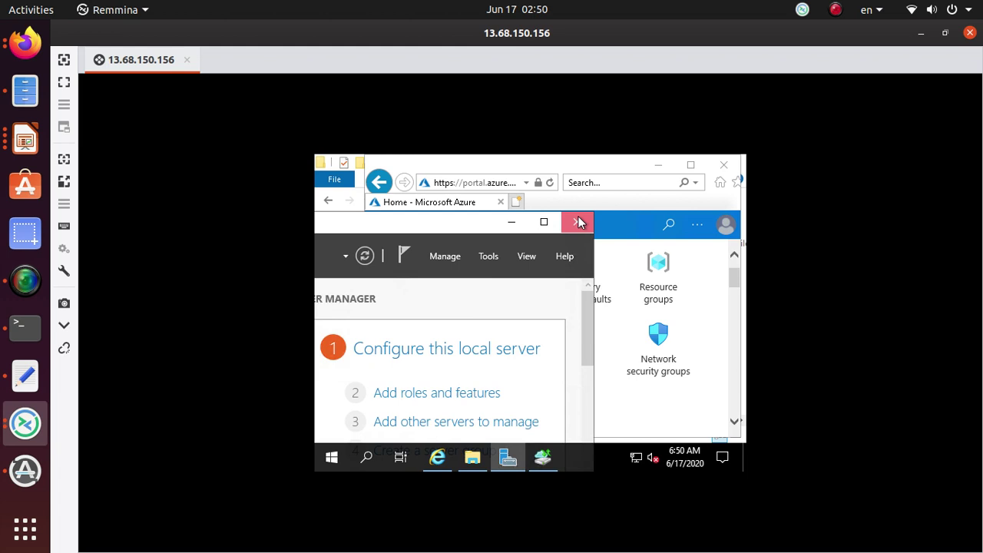
pyautogui.click(577, 222)
# Launch the Recover Data Wizard from Microsoft Azure Backup, cross-checking step 3 of the lab instructions.
pyautogui.click(366, 458)
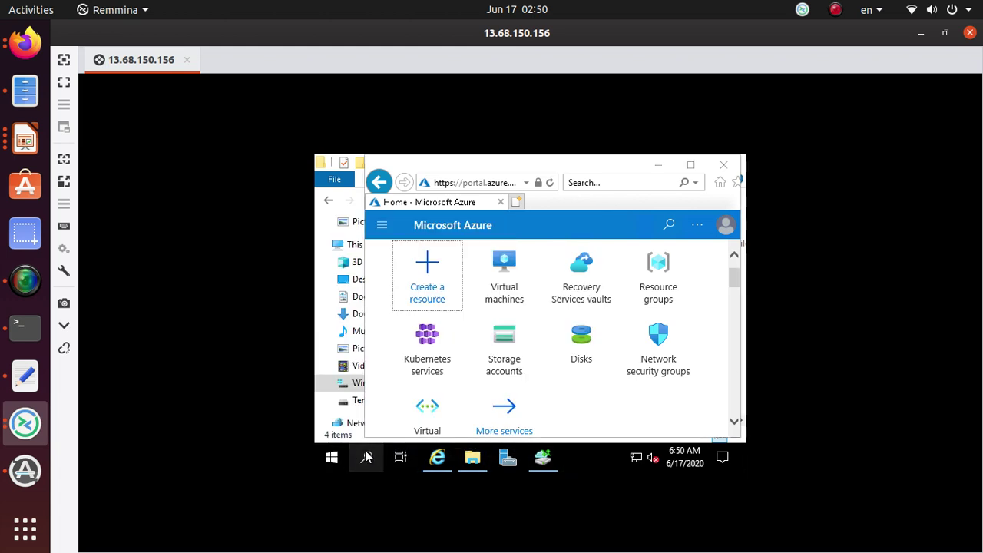
pyautogui.click(552, 463)
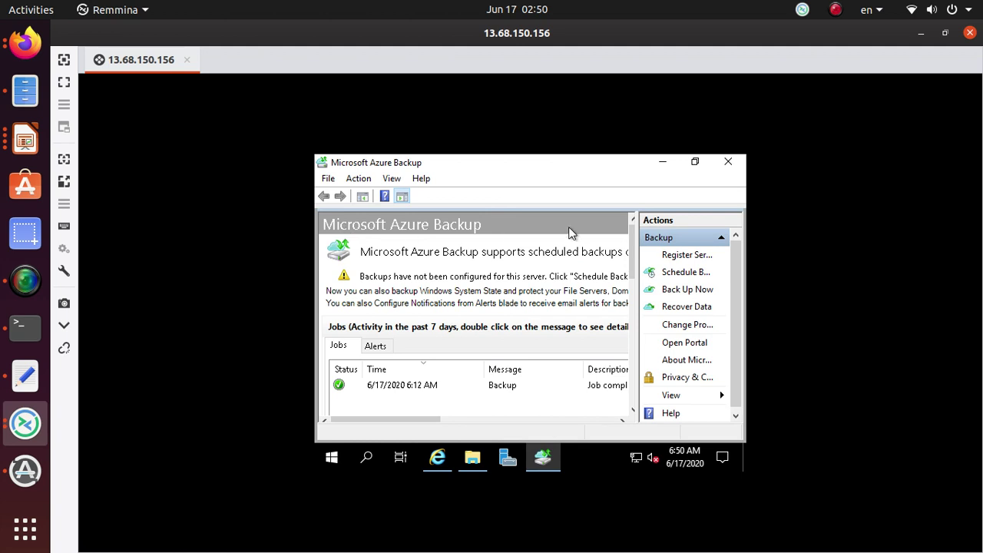
pyautogui.click(683, 315)
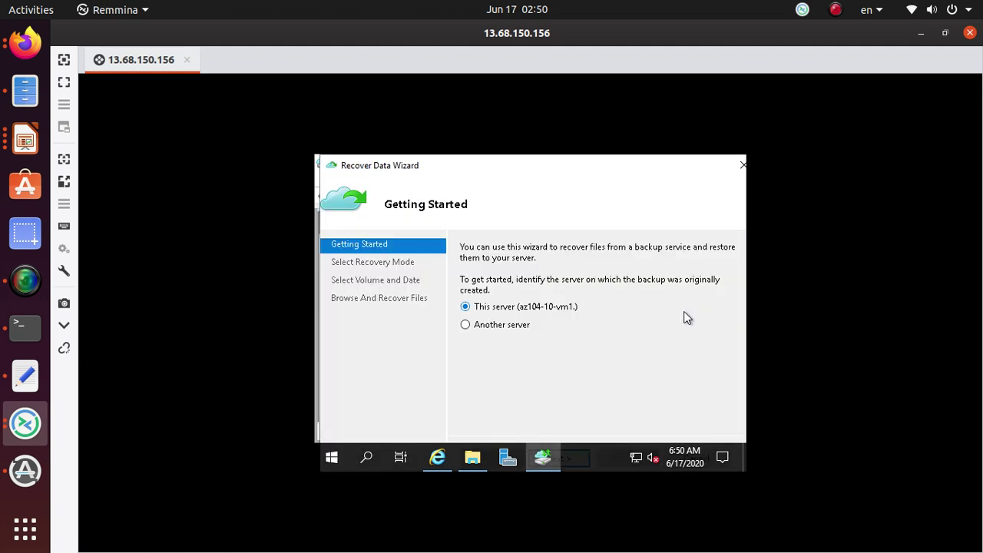
pyautogui.hotkey('alt', 'Tab')
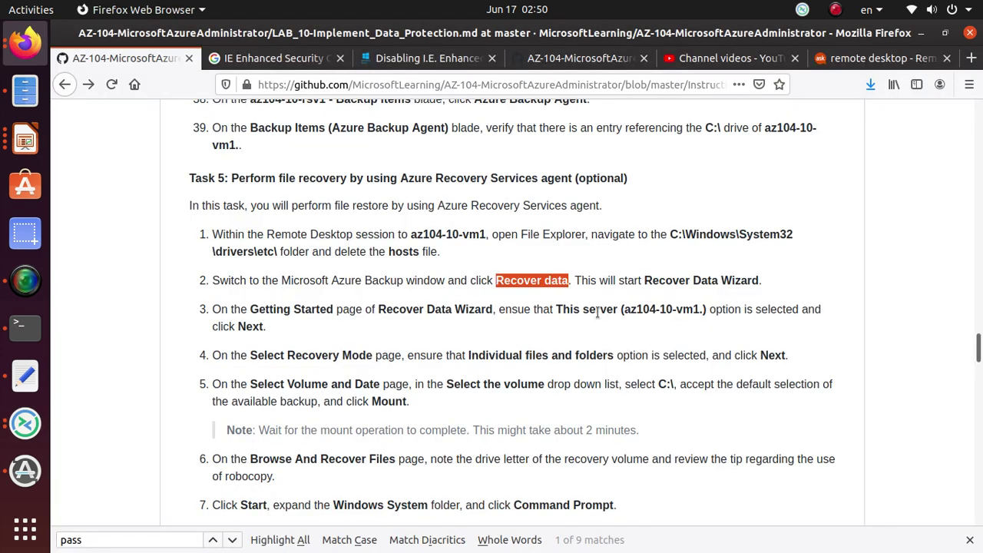
pyautogui.hotkey('alt', 'Tab')
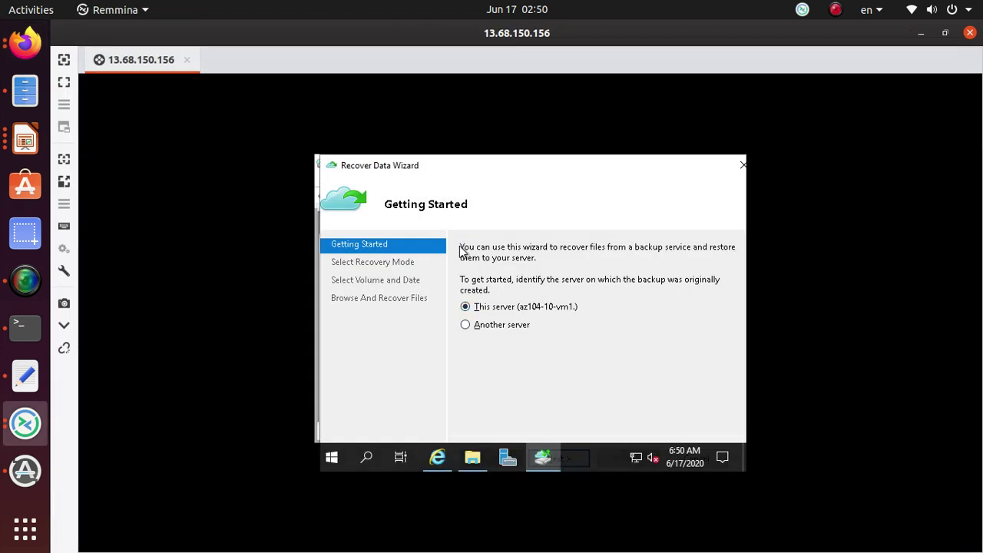
pyautogui.hotkey('alt', 'Tab')
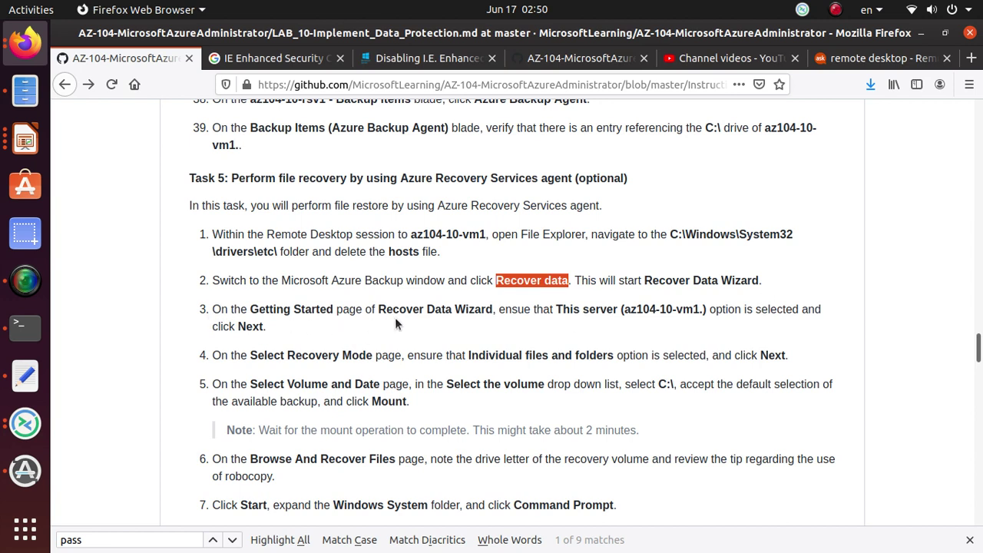
pyautogui.moveTo(377, 308); pyautogui.dragTo(503, 309)
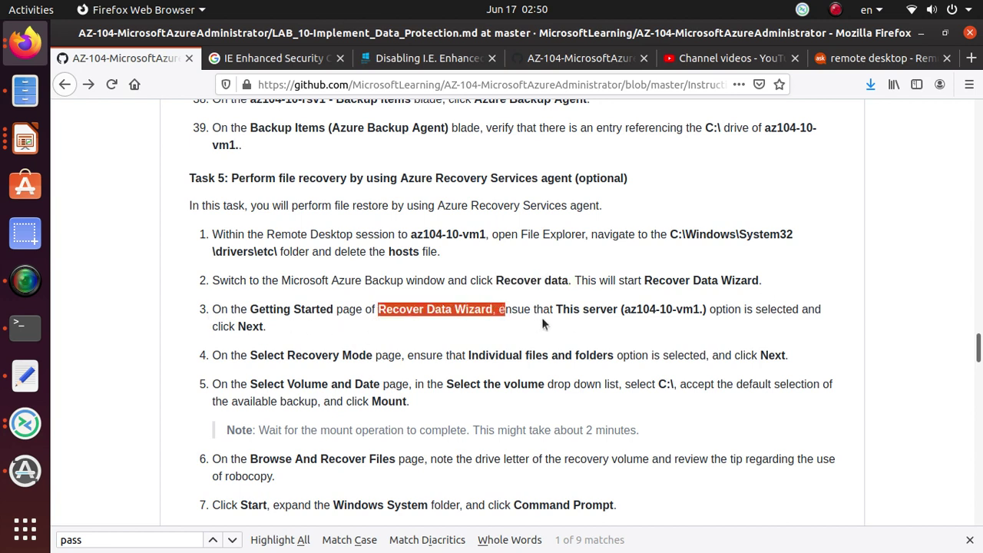
pyautogui.hotkey('alt', 'Tab')
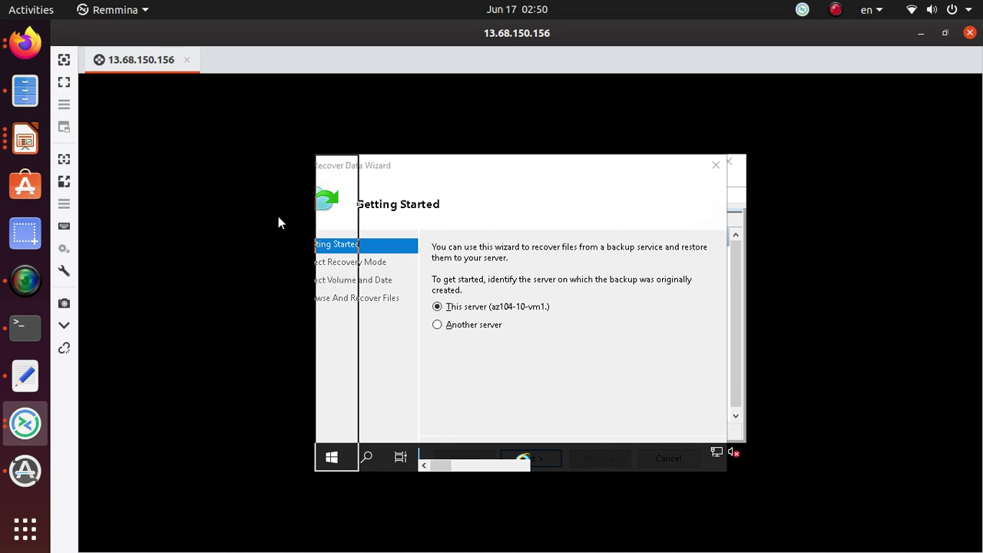
# Continue past Getting Started and keep 'Individual files and folders' as the recovery mode.
pyautogui.click(569, 451)
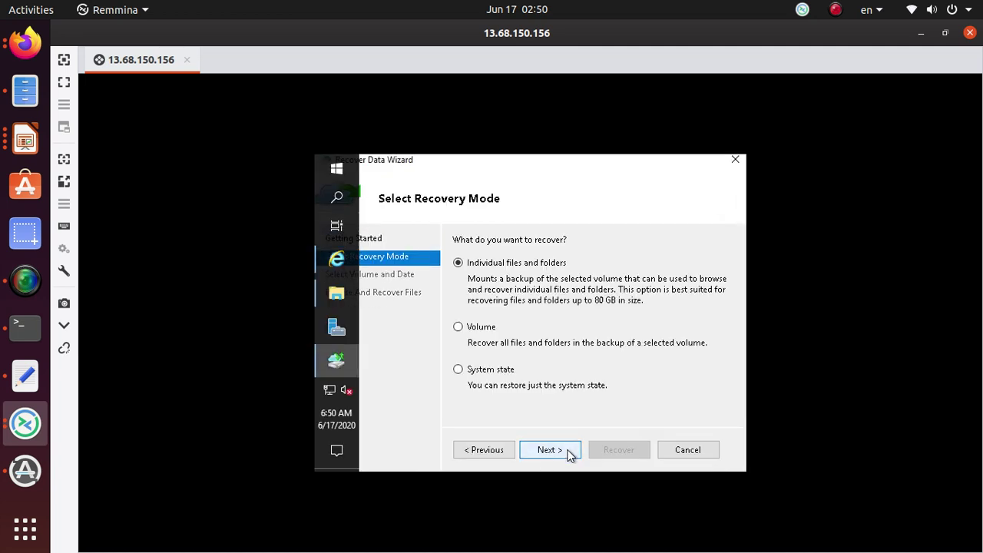
pyautogui.hotkey('alt', 'Tab')
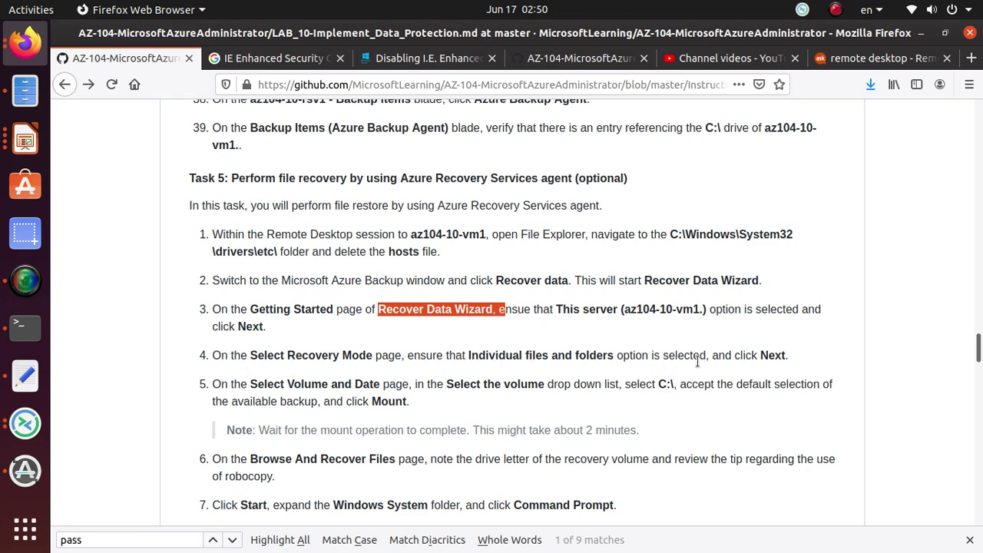
pyautogui.hotkey('alt', 'Tab')
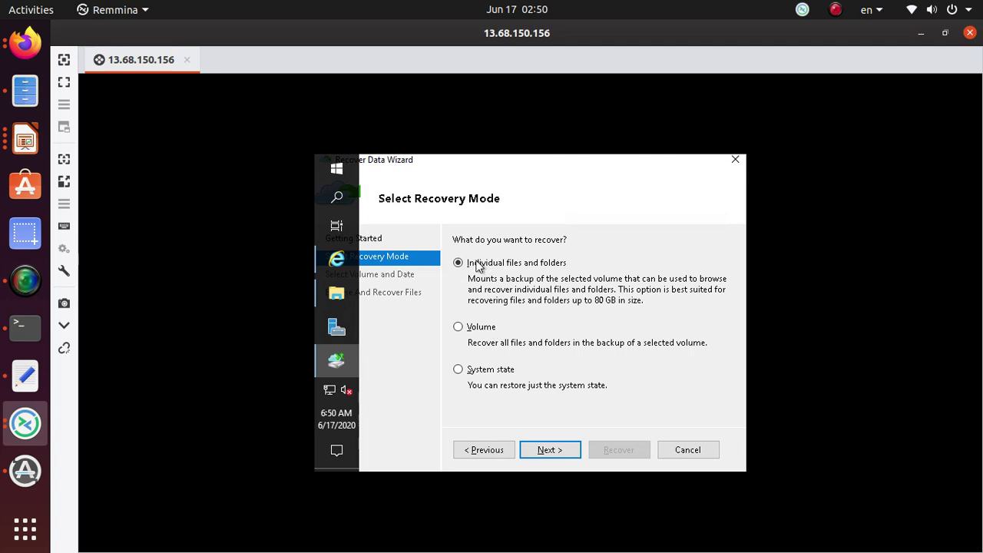
pyautogui.click(553, 452)
pyautogui.hotkey('alt', 'Tab')
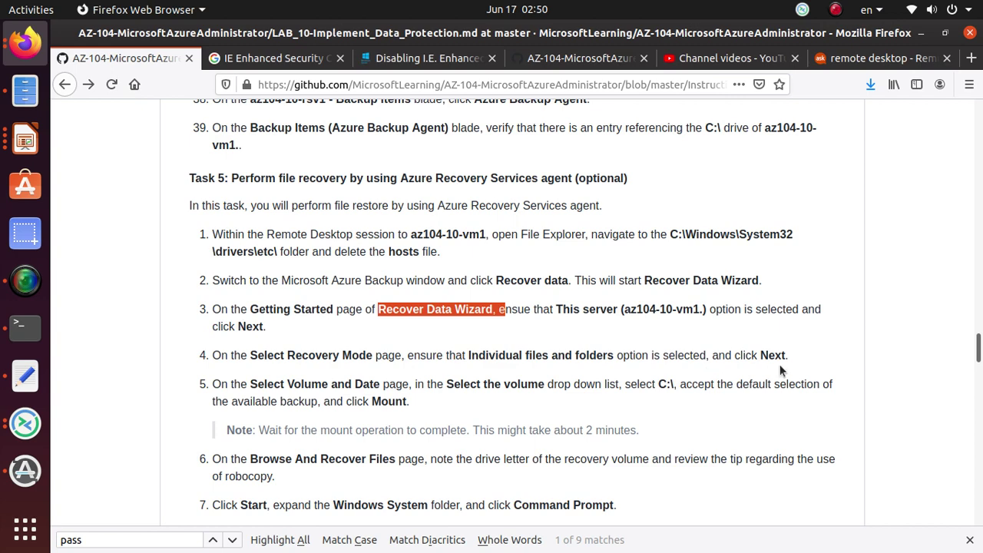
pyautogui.hotkey('alt', 'Tab')
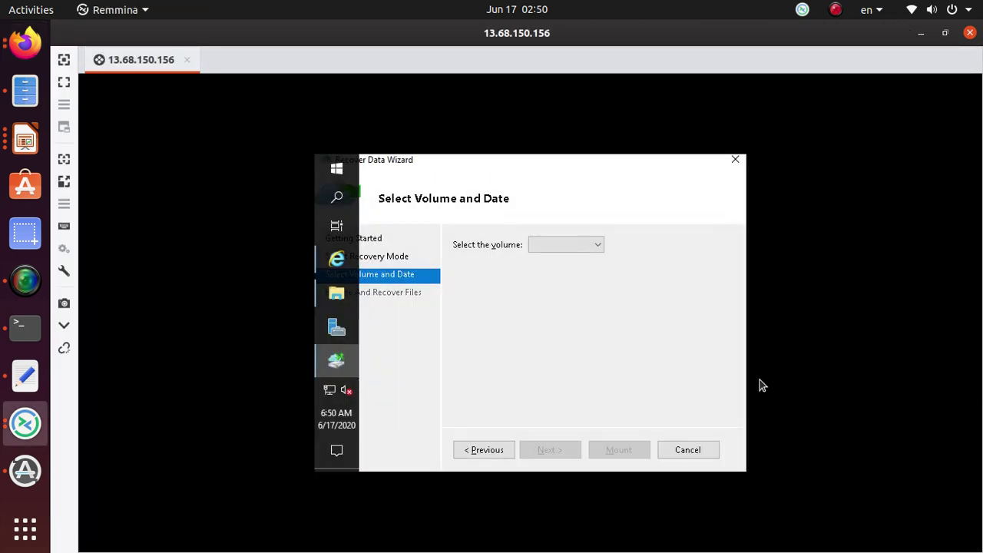
# Select C:\ from the list of backed-up volumes.
pyautogui.click(559, 246)
pyautogui.click(560, 246)
pyautogui.click(560, 247)
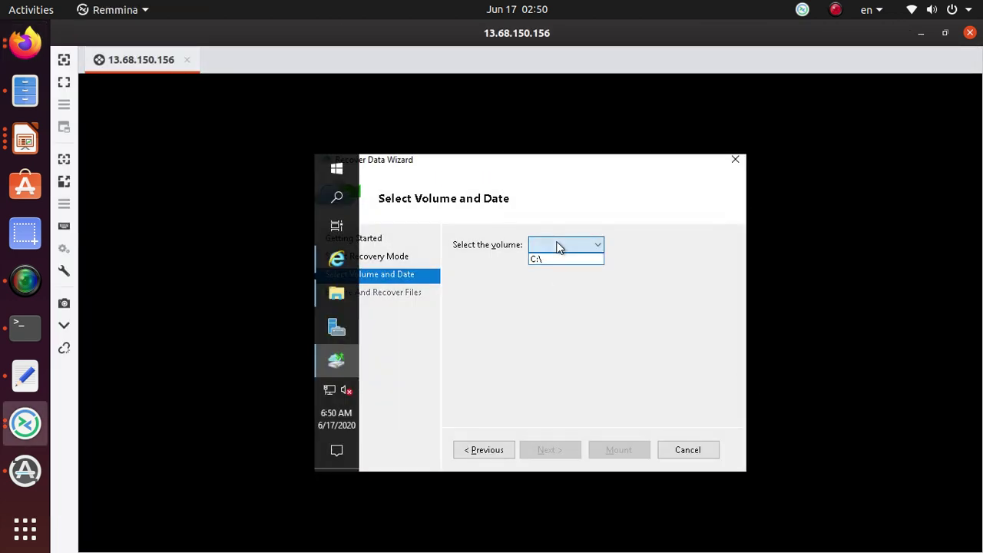
pyautogui.click(559, 259)
# Read ahead in the lab instructions, then return to the wizard.
pyautogui.hotkey('alt', 'Tab')
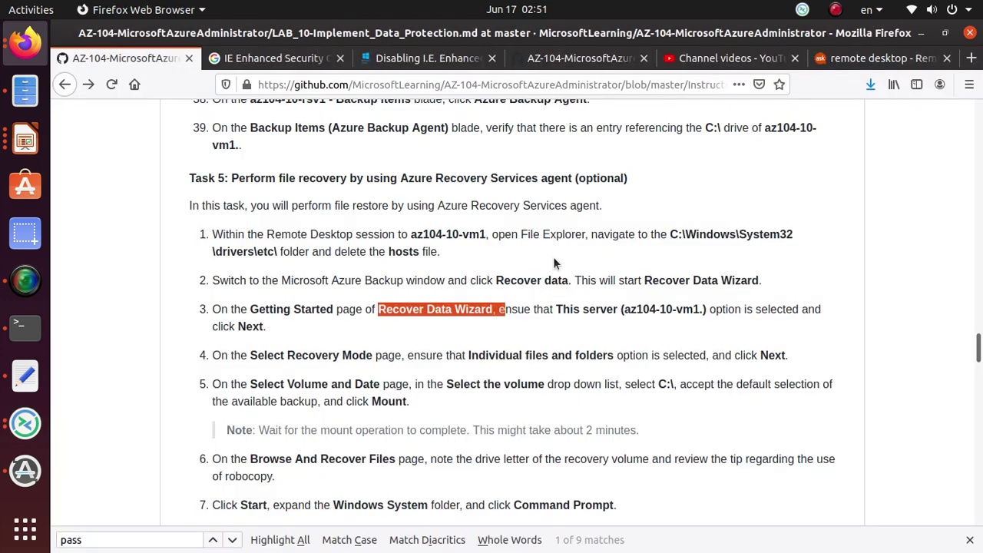
pyautogui.click(368, 355)
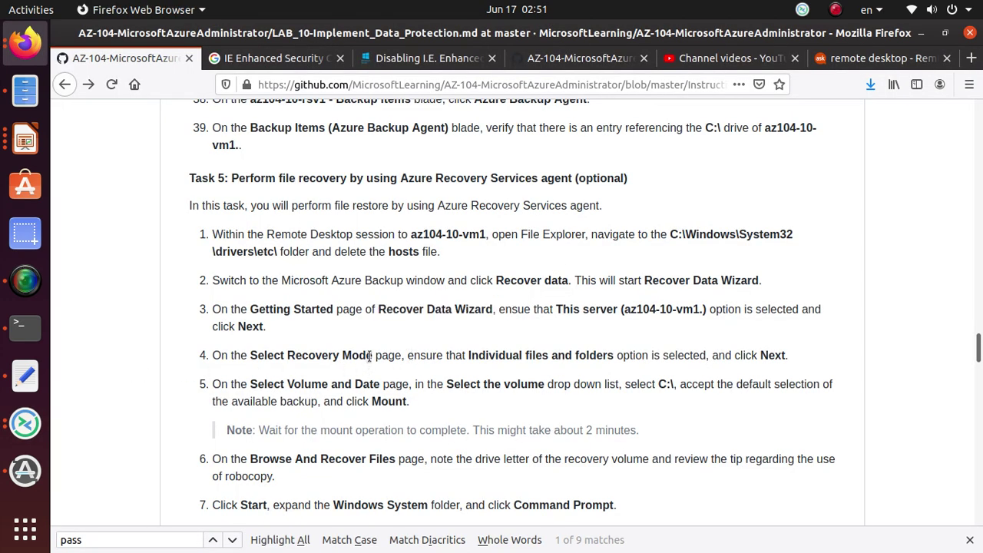
pyautogui.scroll(-2, 369, 356)
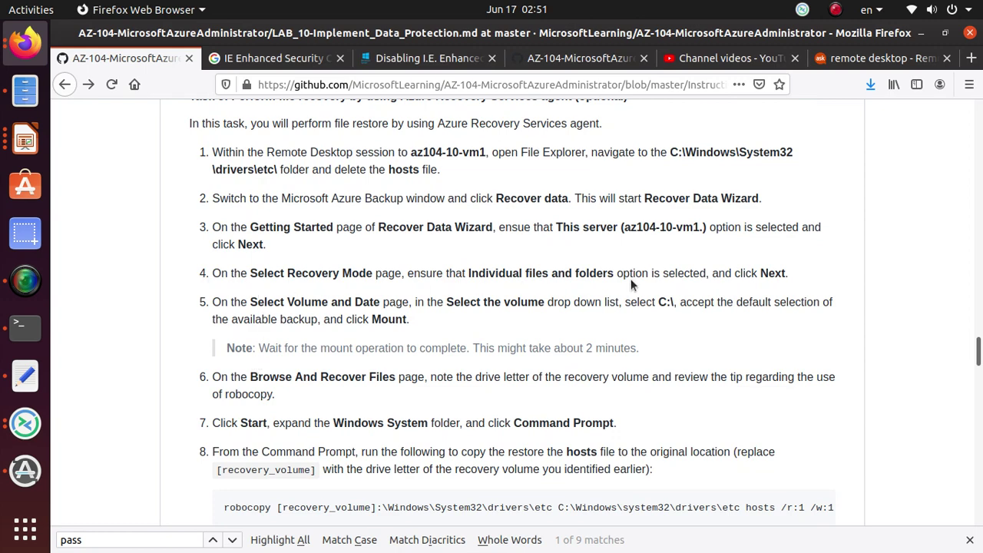
pyautogui.scroll(-2, 412, 297)
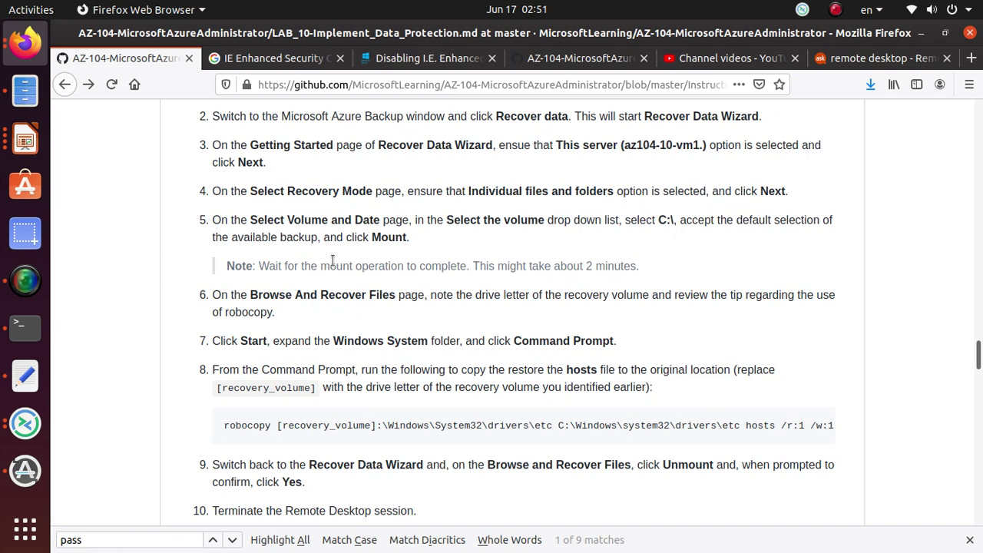
pyautogui.hotkey('alt', 'Tab')
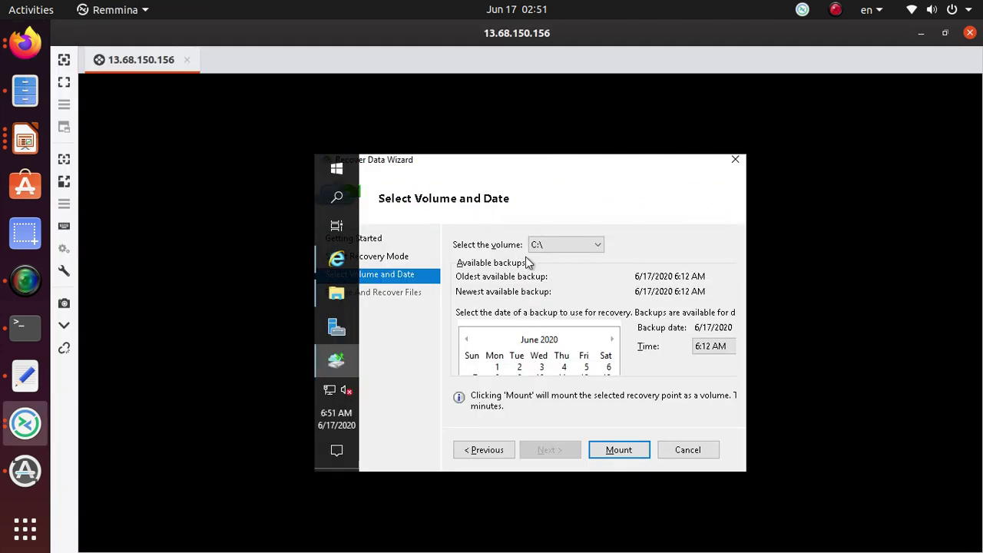
# Start mounting the C:\ backup as a recovery volume while reviewing the next lab steps.
pyautogui.click(645, 454)
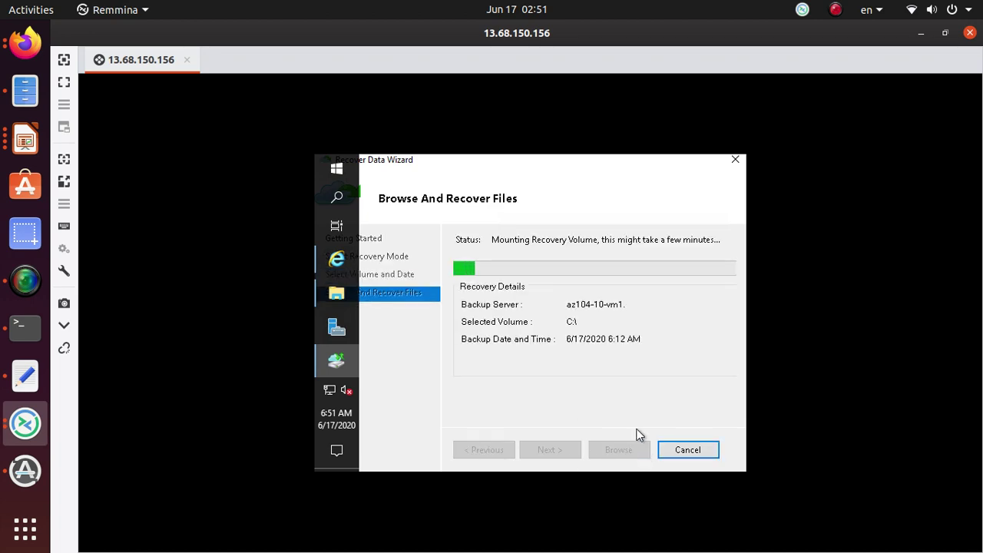
pyautogui.hotkey('alt', 'Tab')
pyautogui.scroll(-5, 392, 360)
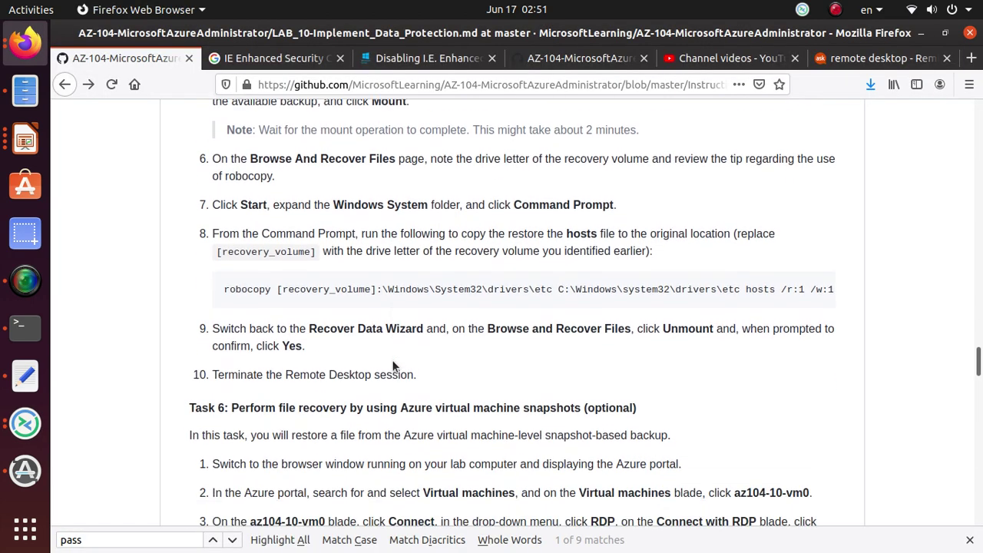
pyautogui.scroll(1, 392, 360)
pyautogui.scroll(2, 362, 236)
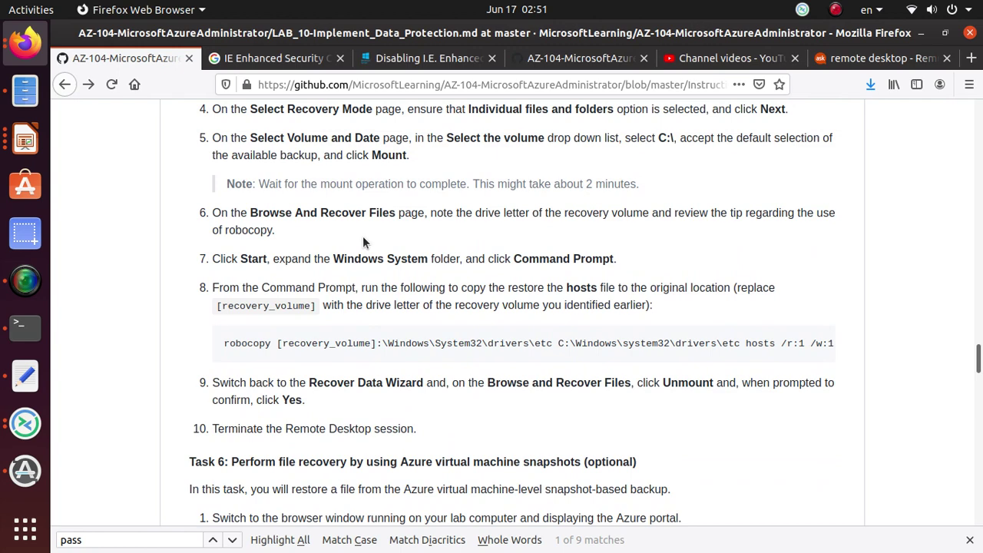
pyautogui.scroll(-1, 363, 241)
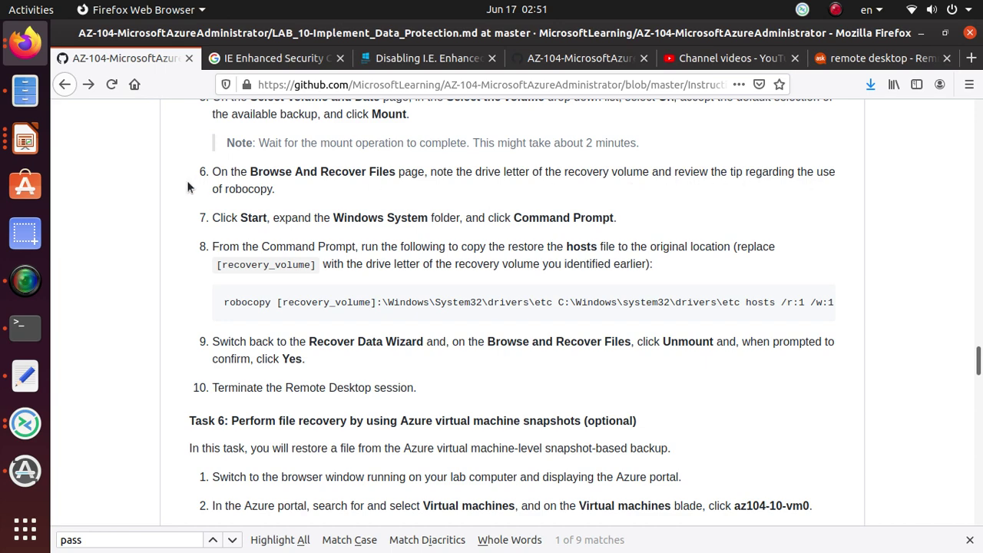
pyautogui.hotkey('alt', 'Tab')
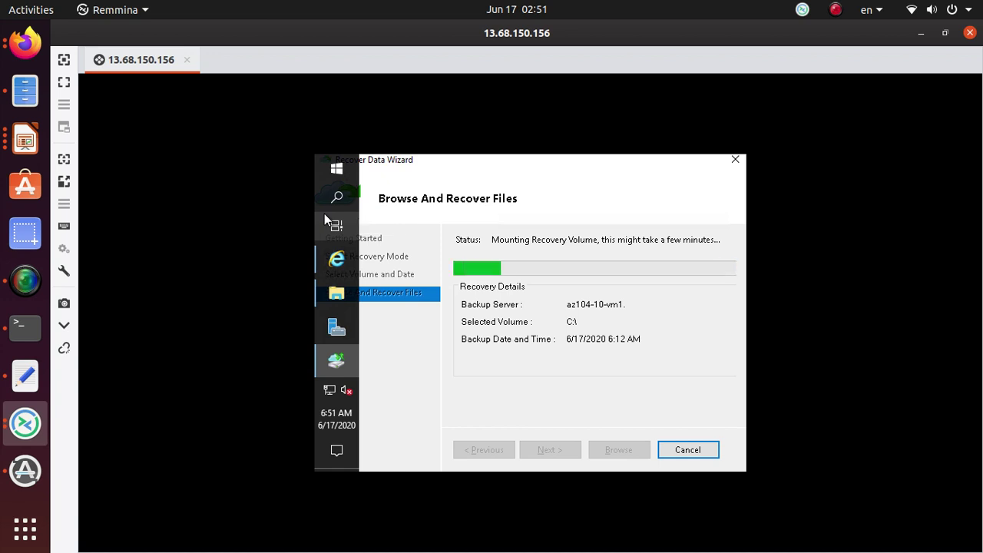
# Pause the screen recording while the volume mounts, then bring the remote session forward.
pyautogui.click(26, 279)
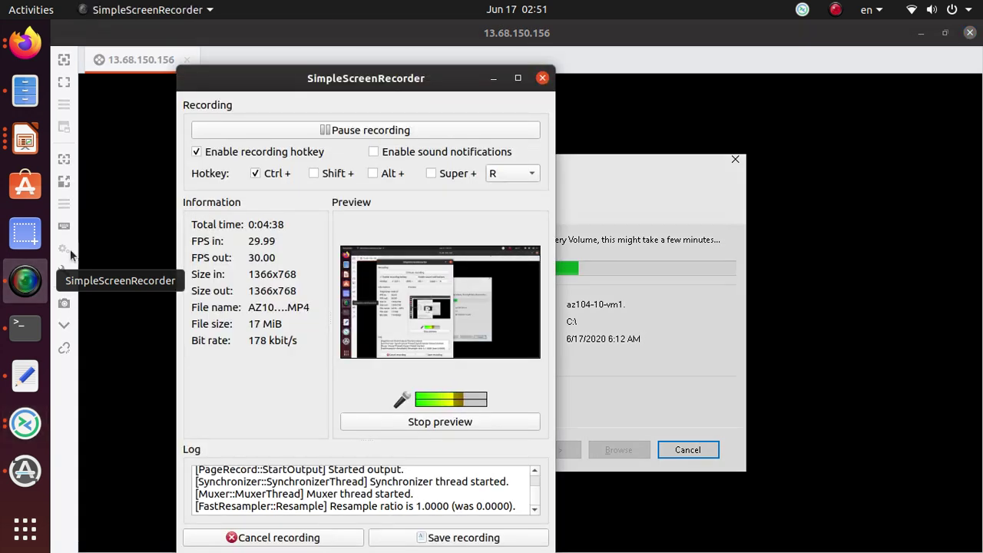
pyautogui.click(394, 132)
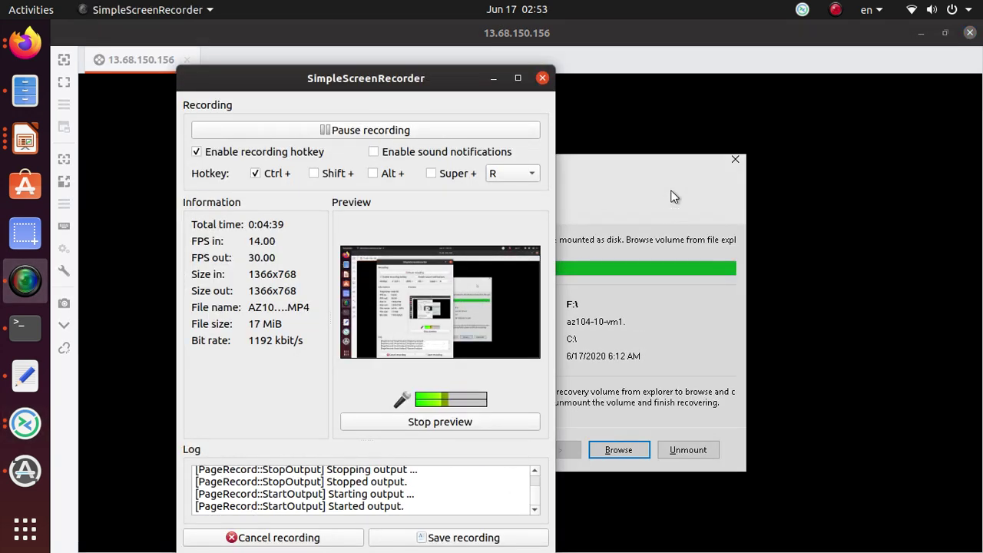
pyautogui.click(673, 198)
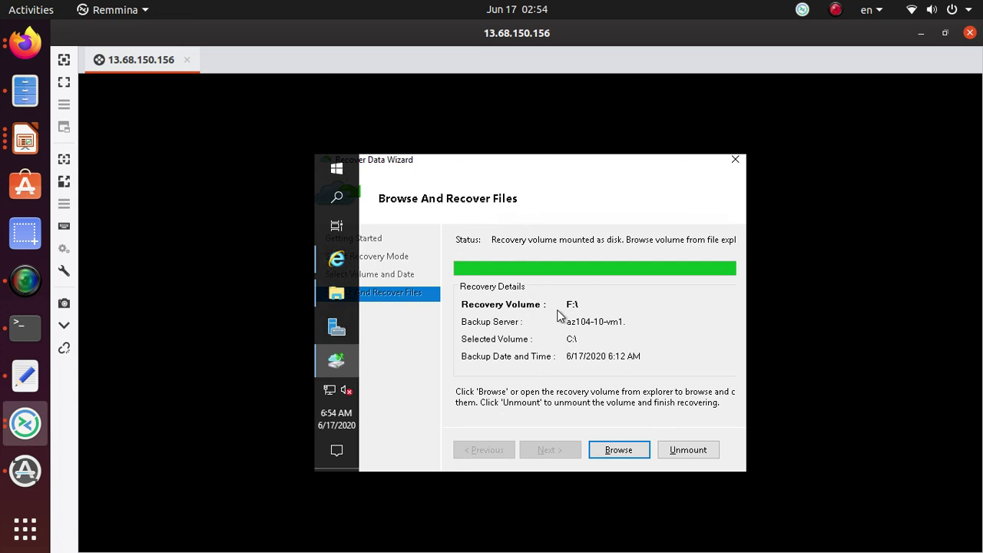
# Browse the mounted F:\ recovery volume, bringing up the 'Tip : Use Robocopy' dialog.
pyautogui.hotkey('alt', 'Tab')
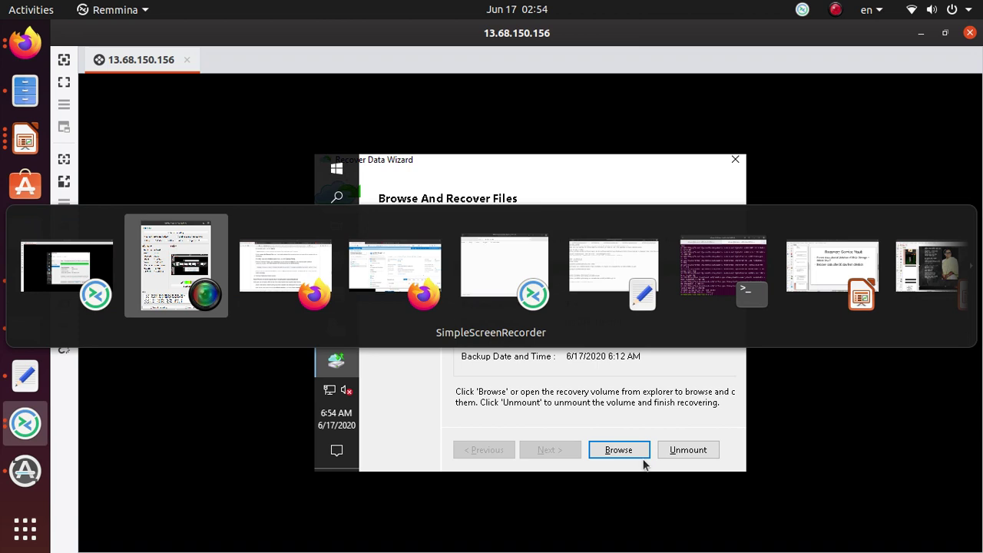
pyautogui.hotkey('alt', 'Tab')
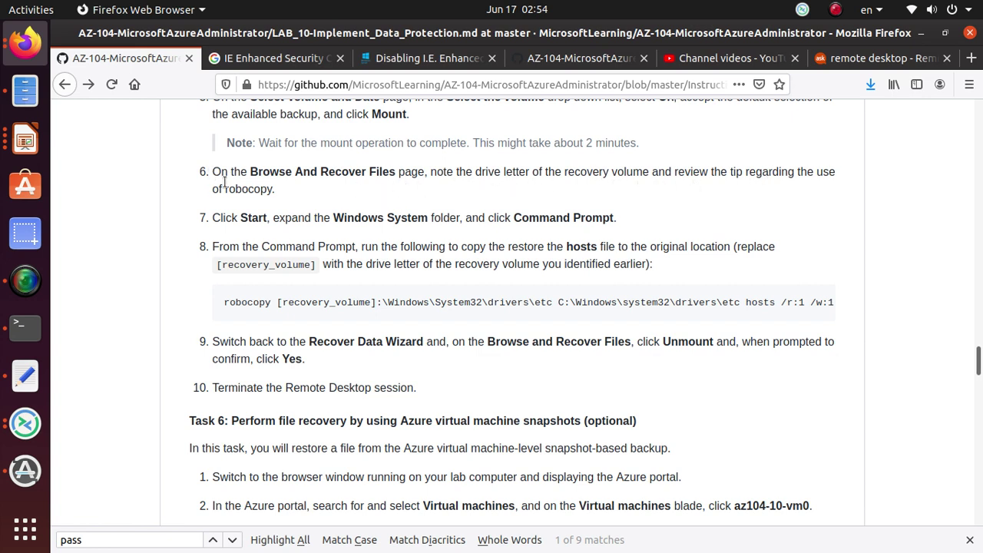
pyautogui.hotkey('alt', 'Tab')
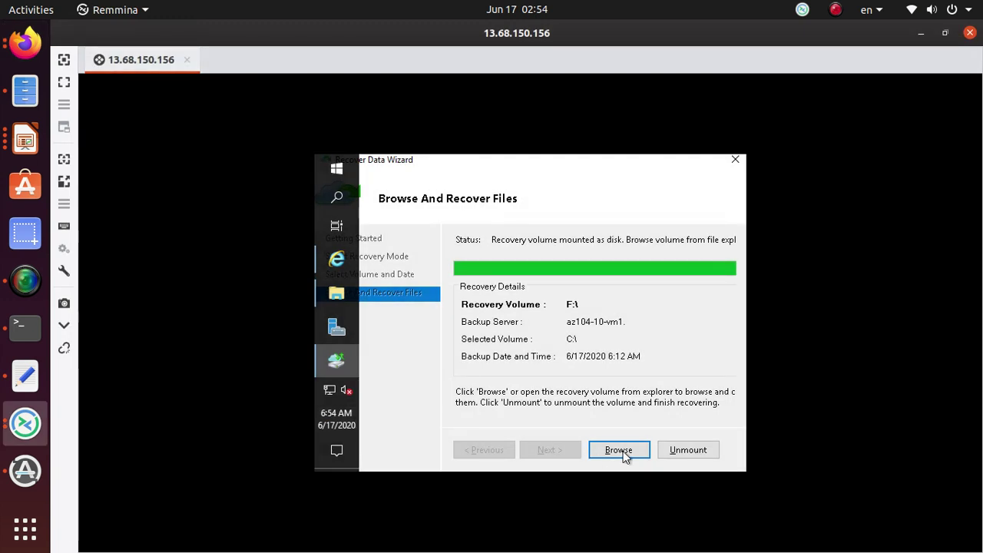
pyautogui.hotkey('alt', 'Tab')
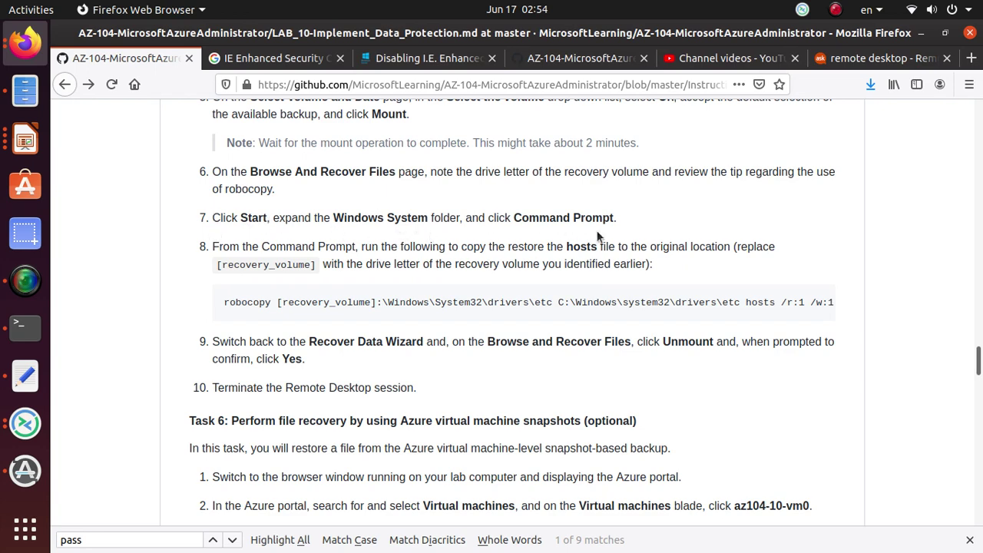
pyautogui.hotkey('alt', 'Tab')
pyautogui.click(638, 454)
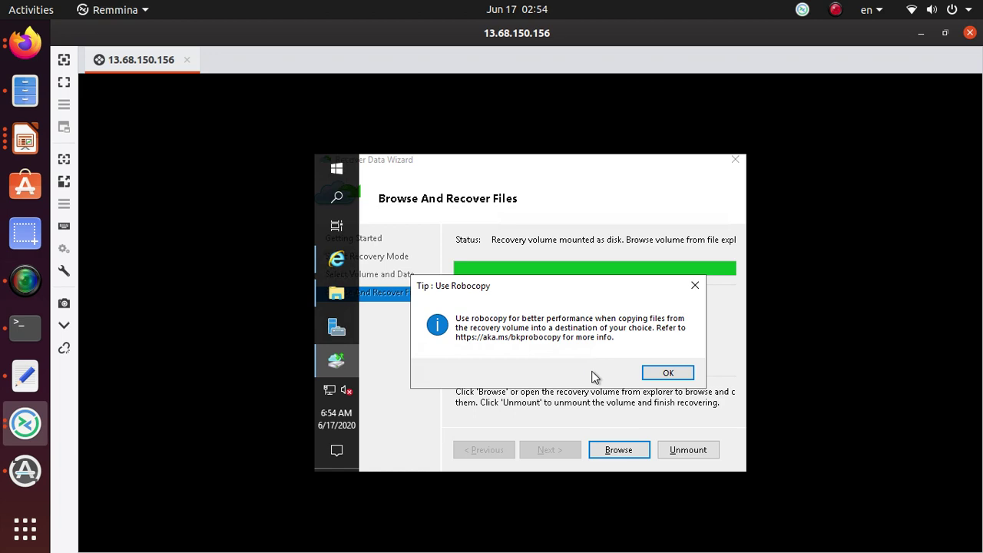
# Dismiss the robocopy tip, glance at the lab instructions, and return to the VM session.
pyautogui.click(668, 374)
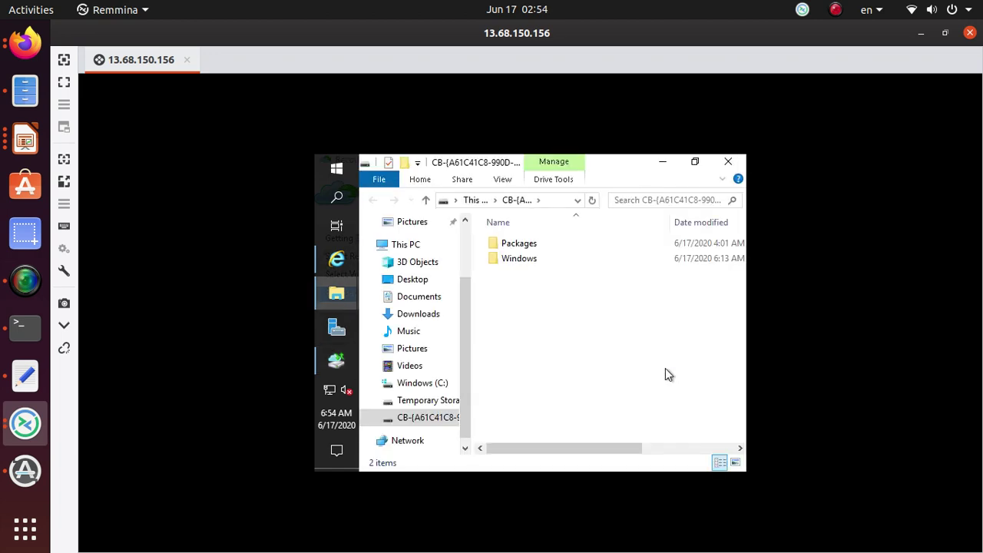
pyautogui.hotkey('alt', 'Tab')
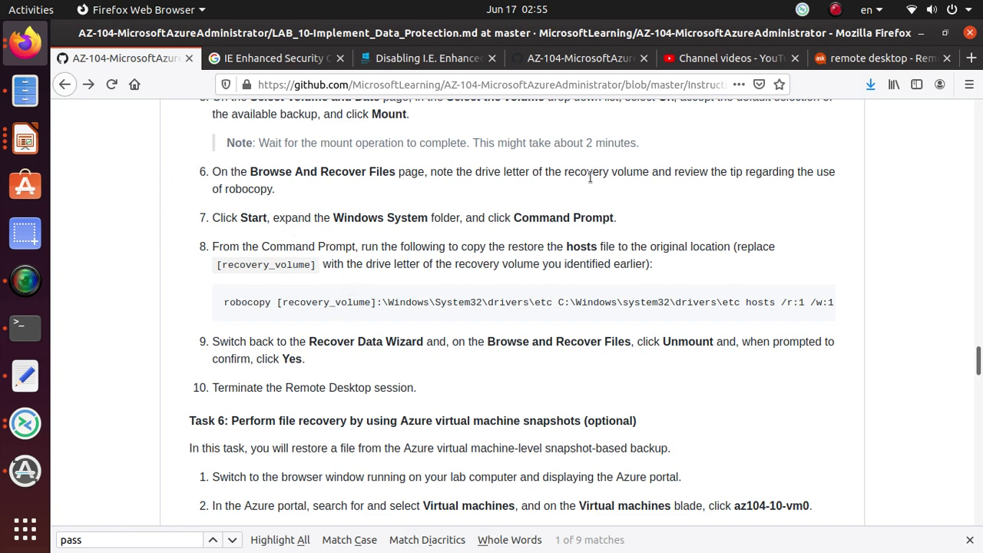
pyautogui.hotkey('alt', 'Tab')
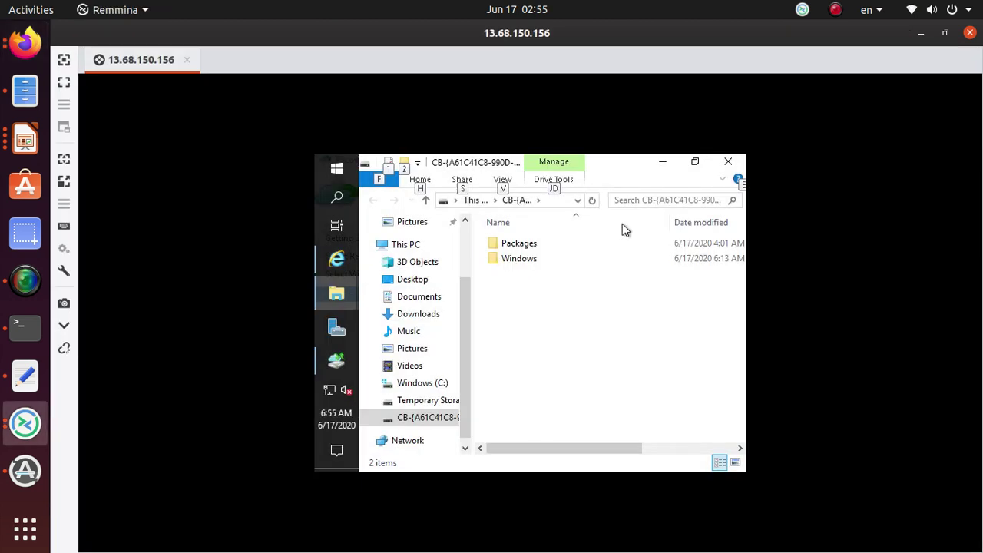
# Clear the ribbon keytips and restore the remote taskbar to its narrow width.
pyautogui.click(642, 391)
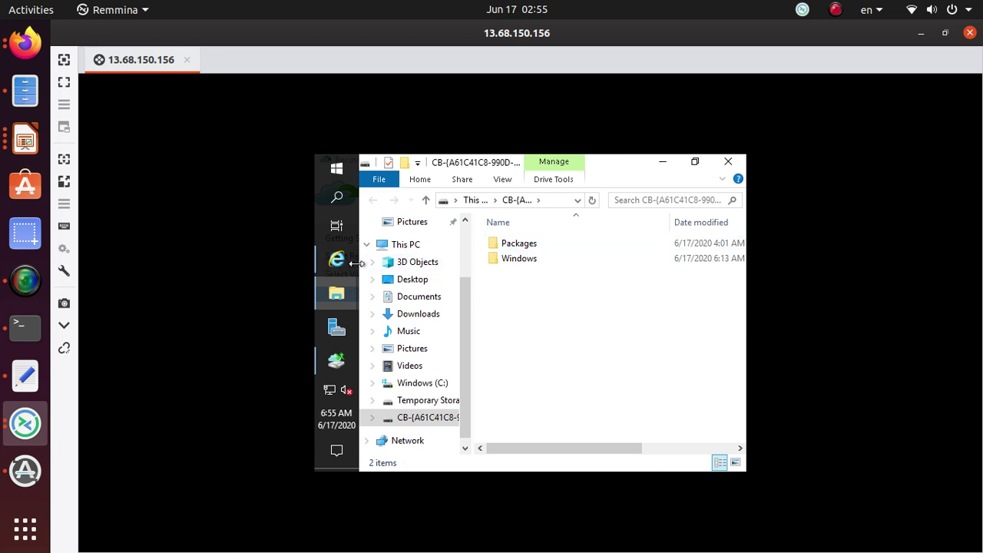
pyautogui.moveTo(357, 263); pyautogui.dragTo(402, 189)
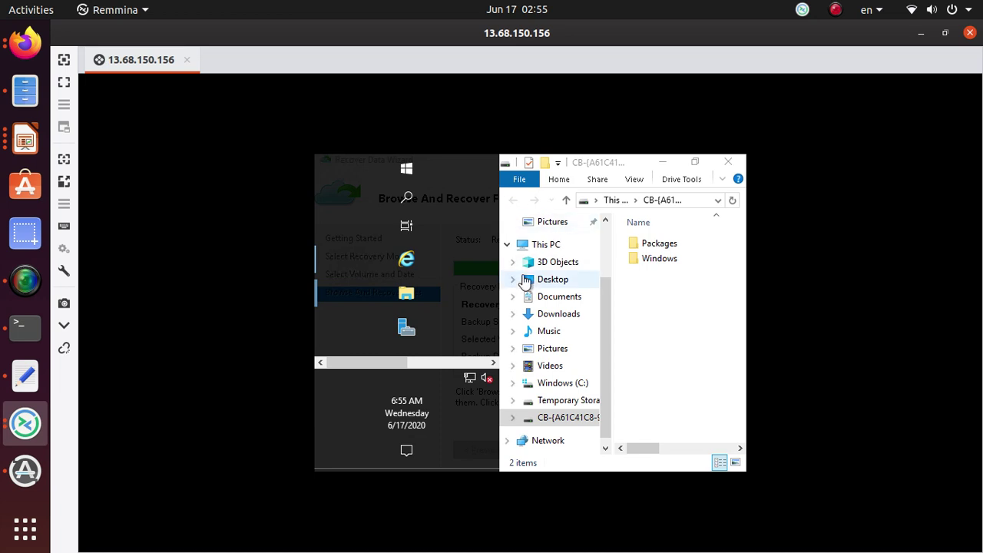
pyautogui.moveTo(496, 292)
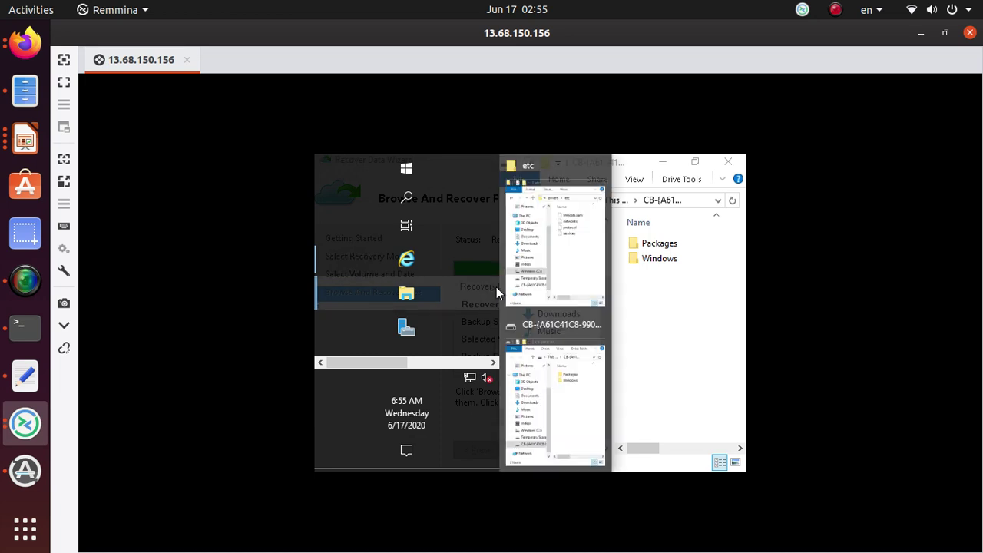
pyautogui.moveTo(498, 289); pyautogui.dragTo(350, 273)
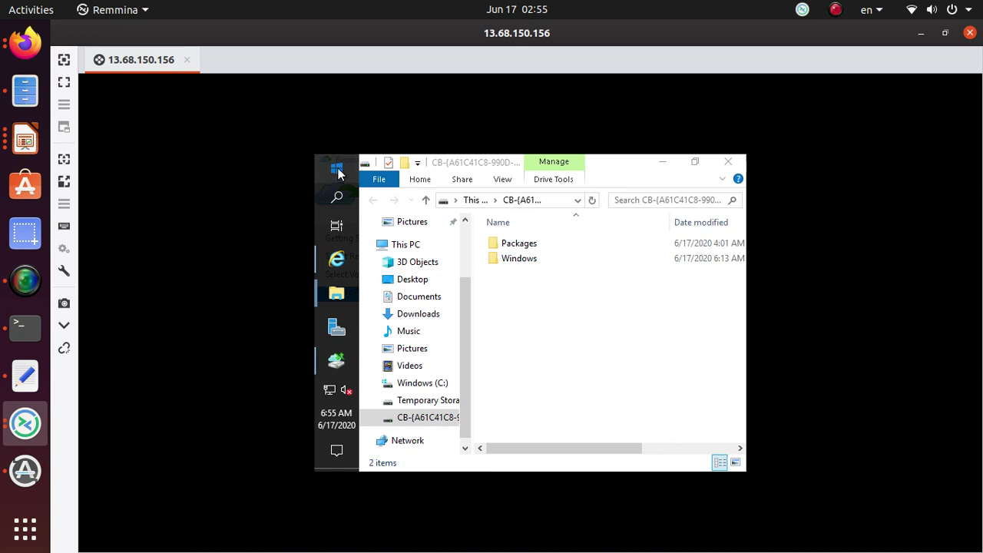
# Launch an administrator Command Prompt from a Start search for 'c', then go back to Firefox.
pyautogui.press('super')
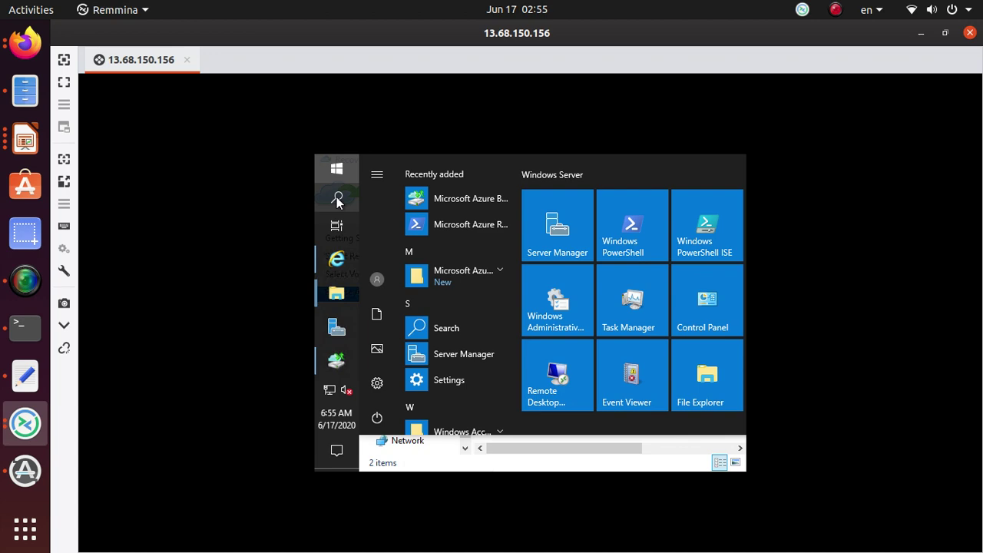
pyautogui.write('c')
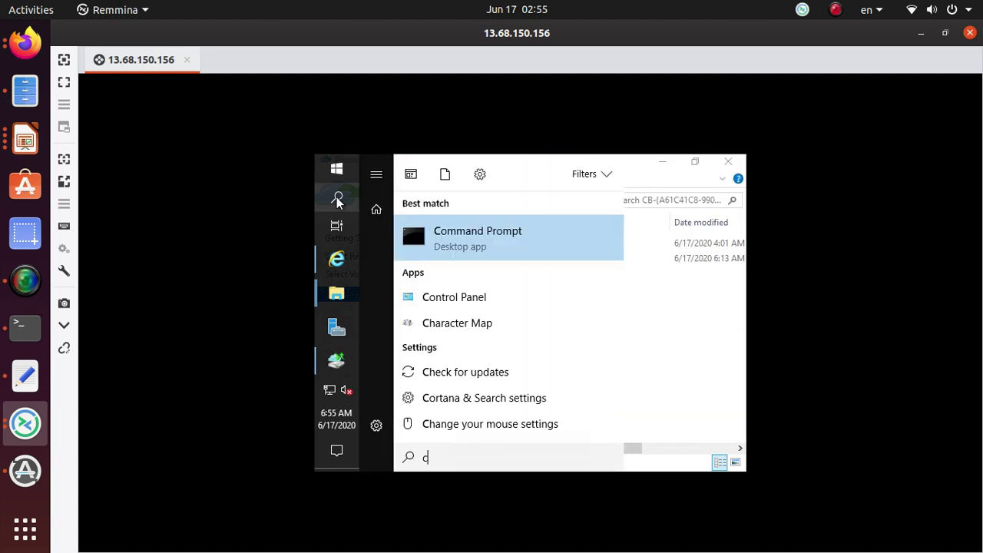
pyautogui.click(495, 242)
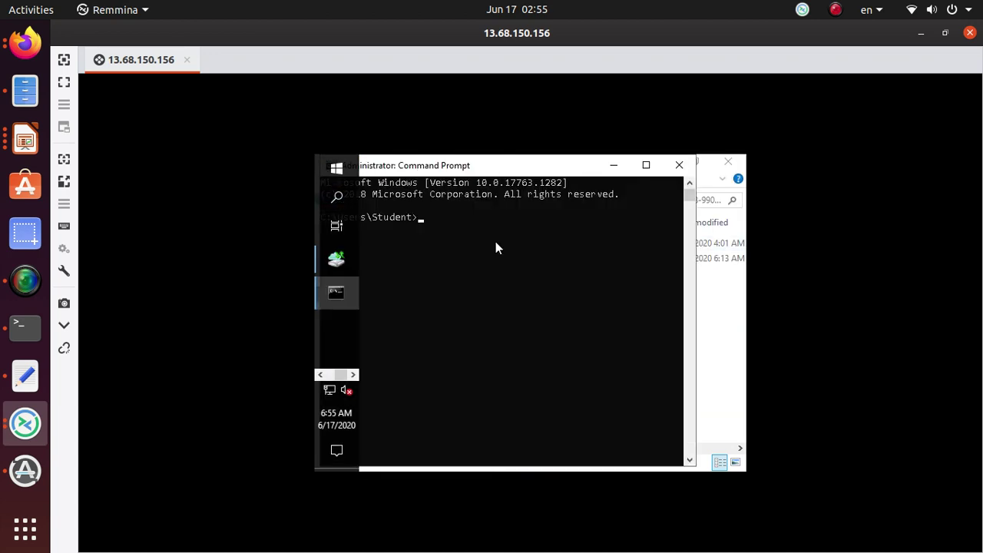
pyautogui.hotkey('alt', 'Tab')
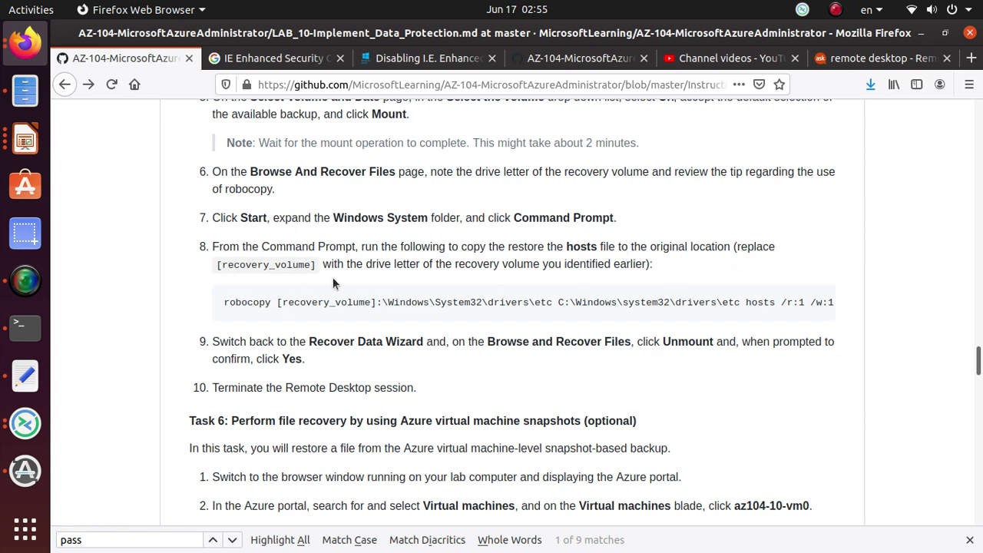
# Copy the robocopy hosts-restore command line from the lab instructions.
pyautogui.tripleClick(459, 304)
pyautogui.rightClick(458, 303)
pyautogui.click(487, 311)
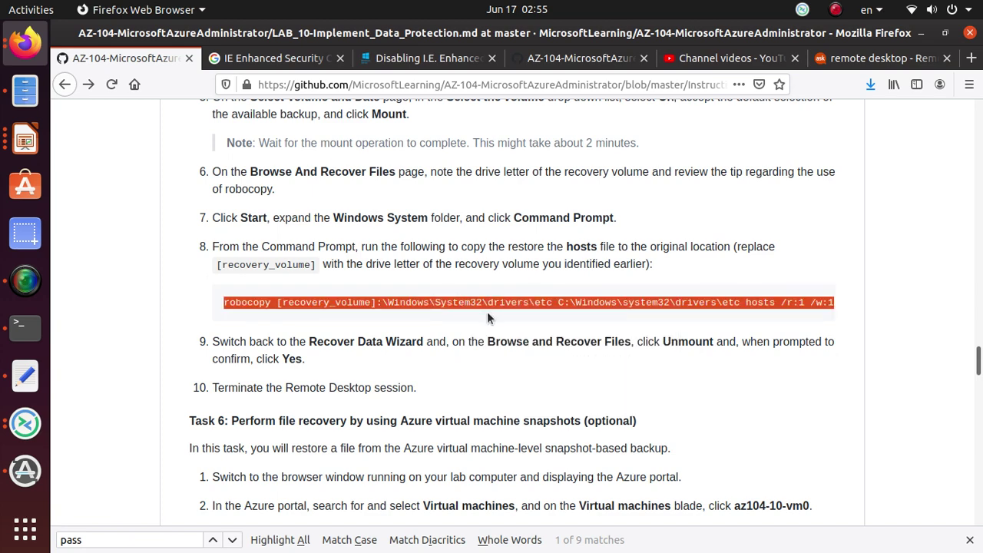
# In the VM, minimize File Explorer to reveal the Recover Data Wizard showing recovery volume F:\.
pyautogui.hotkey('alt', 'Tab')
pyautogui.click(615, 167)
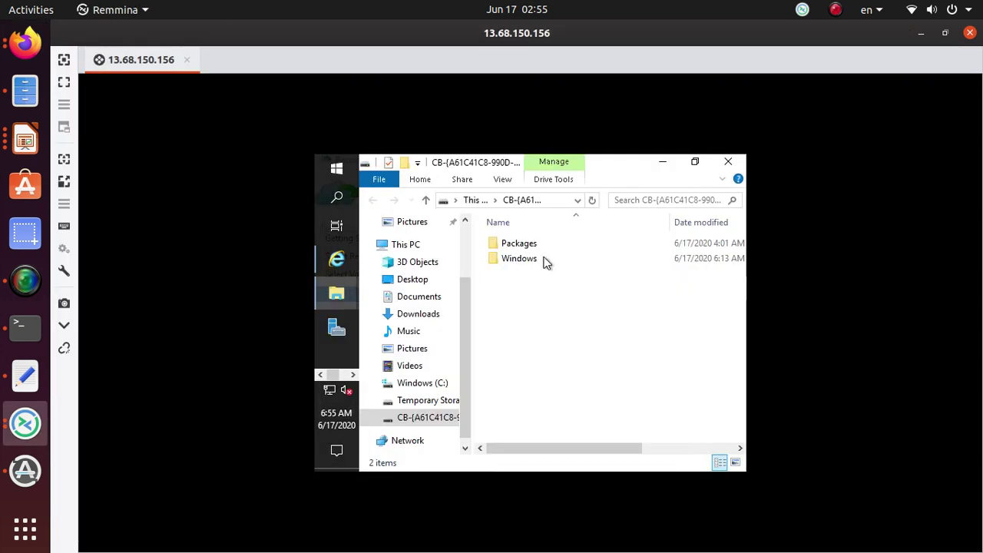
pyautogui.click(663, 163)
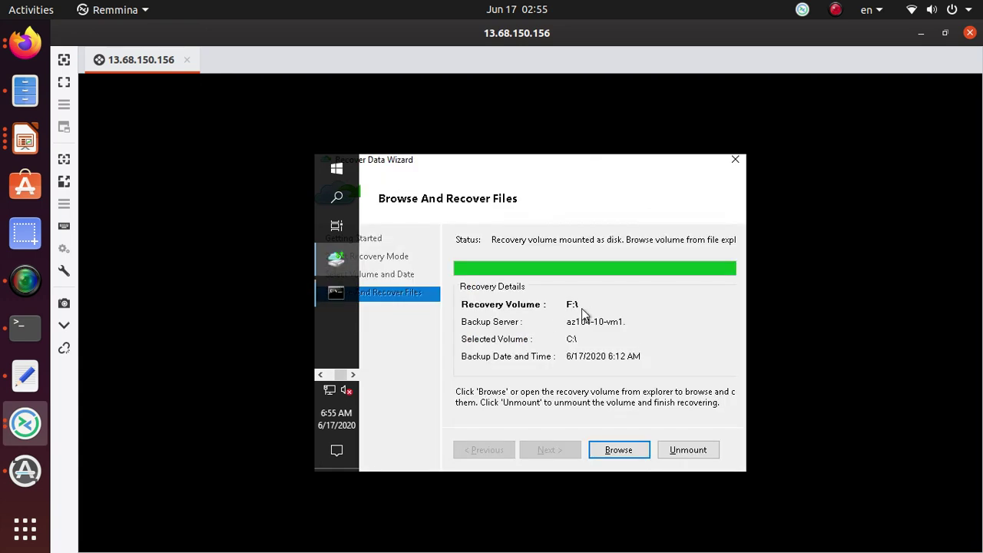
# Paste the robocopy command on line 18 of the notes and replace [recovery_volume] with F.
pyautogui.click(30, 380)
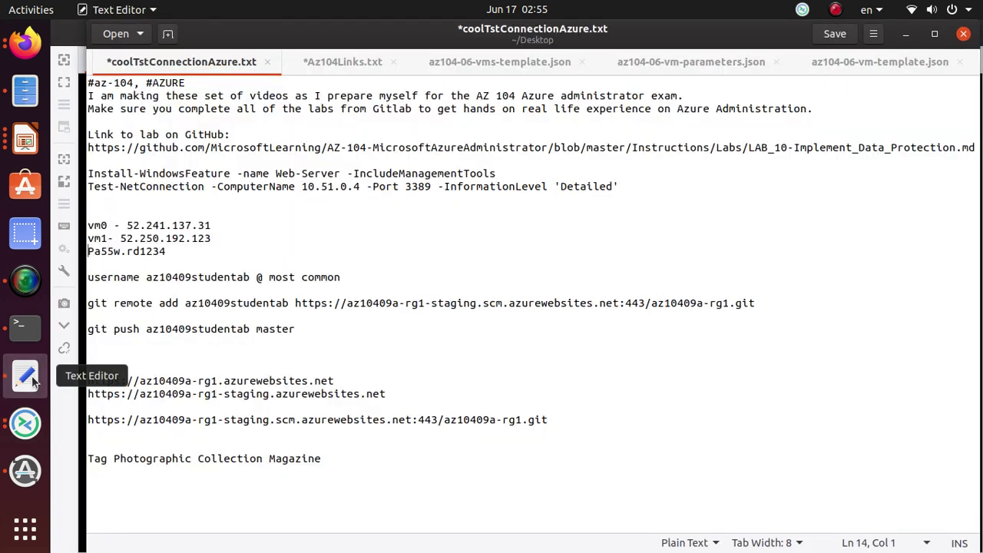
pyautogui.click(351, 457)
pyautogui.click(206, 208)
pyautogui.press('Return')
pyautogui.press('Return')
pyautogui.press('Return')
pyautogui.press('Return')
pyautogui.press('Return')
pyautogui.press('Return')
pyautogui.press('Return')
pyautogui.press('Return')
pyautogui.press('Return')
pyautogui.press('Return')
pyautogui.press('Return')
pyautogui.press('Return')
pyautogui.press('Return')
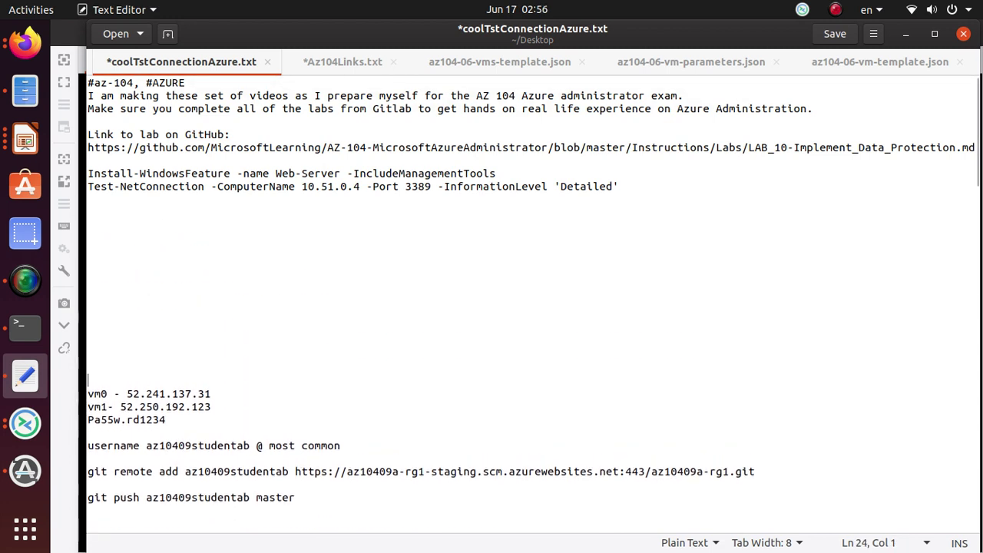
pyautogui.press('Up')
pyautogui.press('Up')
pyautogui.press('Up')
pyautogui.press('Up')
pyautogui.press('Up')
pyautogui.press('Up')
pyautogui.hotkey('ctrl', 'v')
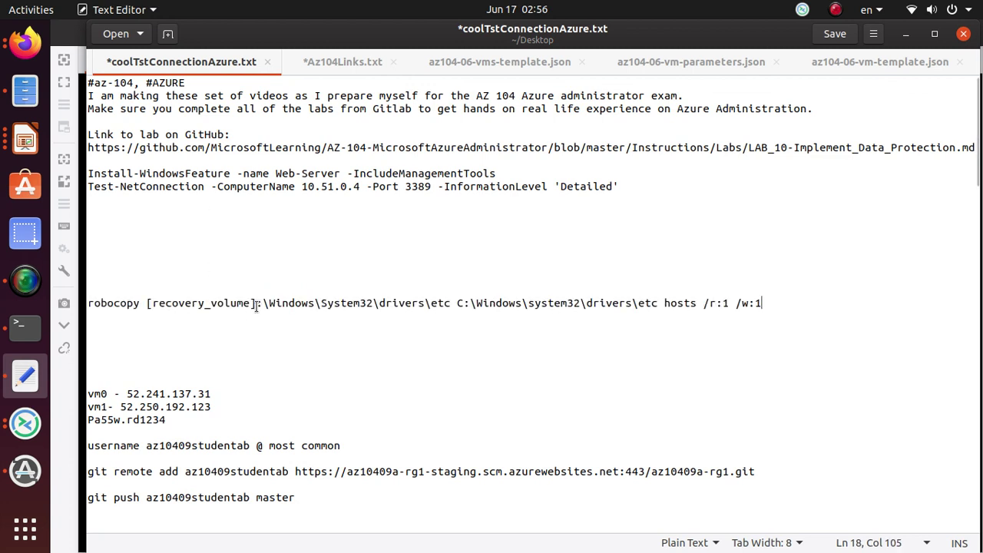
pyautogui.moveTo(257, 304); pyautogui.dragTo(145, 303)
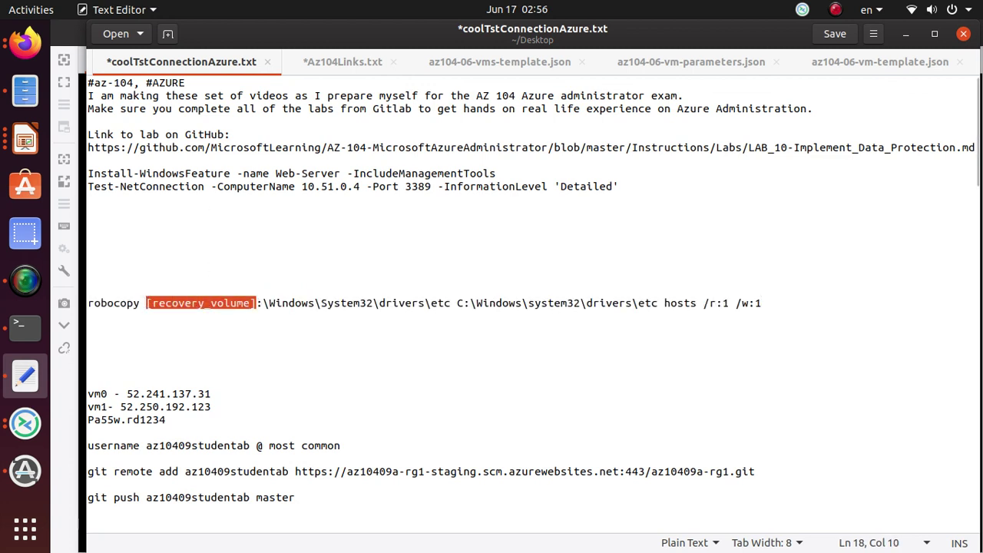
pyautogui.write('F')
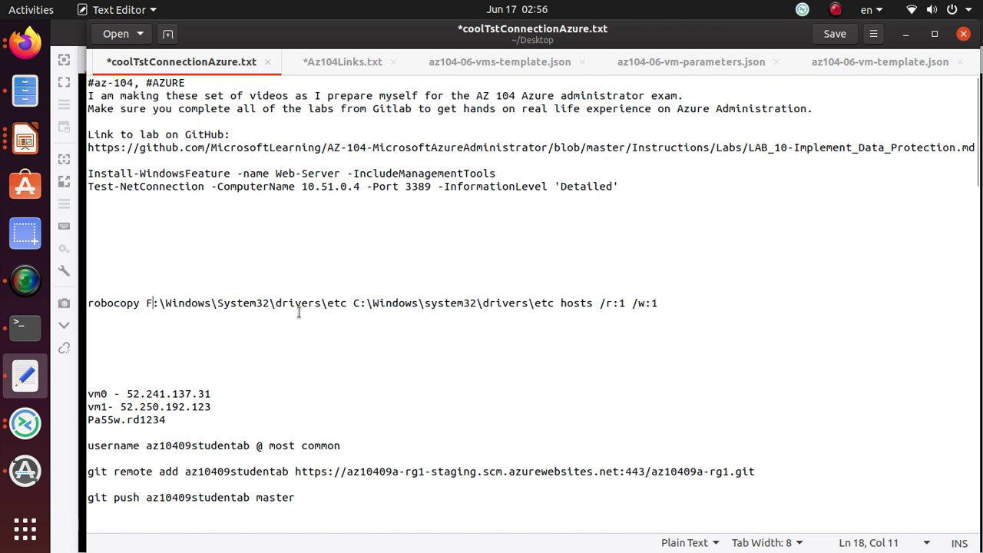
# Copy the edited robocopy line and return to the Remmina session.
pyautogui.click(680, 305)
pyautogui.tripleClick(680, 306)
pyautogui.moveTo(680, 306); pyautogui.dragTo(87, 304)
pyautogui.rightClick(109, 303)
pyautogui.click(144, 364)
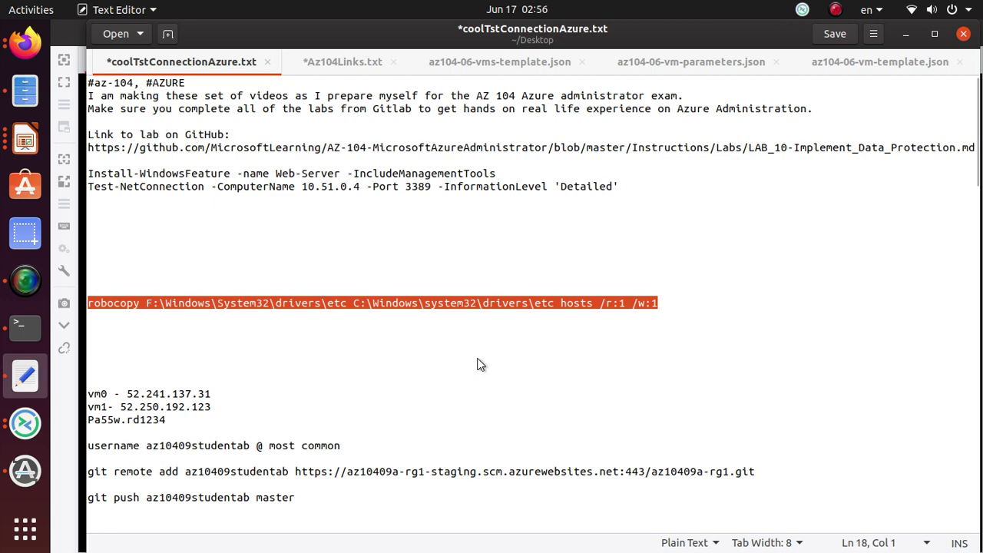
pyautogui.hotkey('alt', 'Tab')
pyautogui.hotkey('alt', 'Tab')
pyautogui.hotkey('alt', 'Tab')
pyautogui.hotkey('alt', 'Tab')
pyautogui.hotkey('alt', 'Tab')
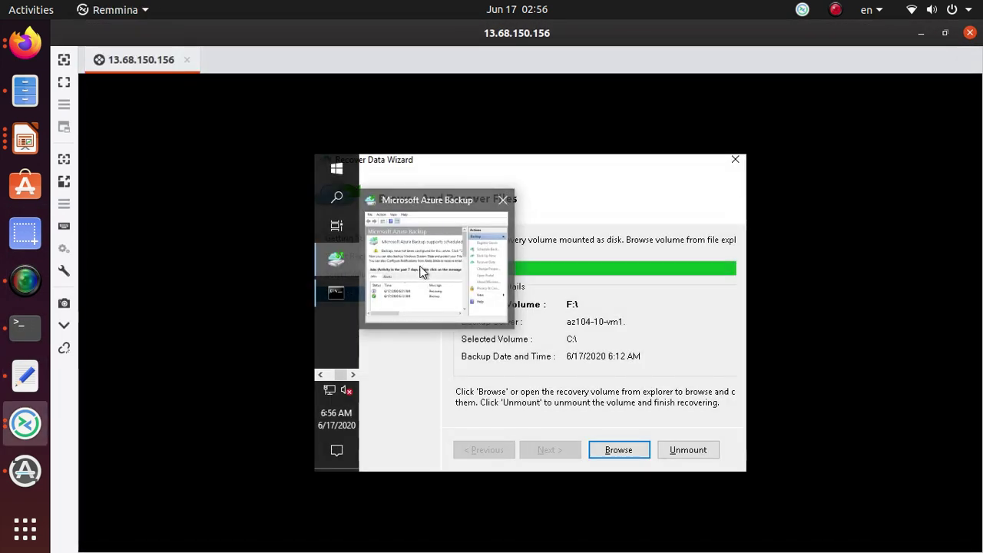
# Focus the administrator Command Prompt, exit select mode, and paste the copied command via its window menu.
pyautogui.click(338, 297)
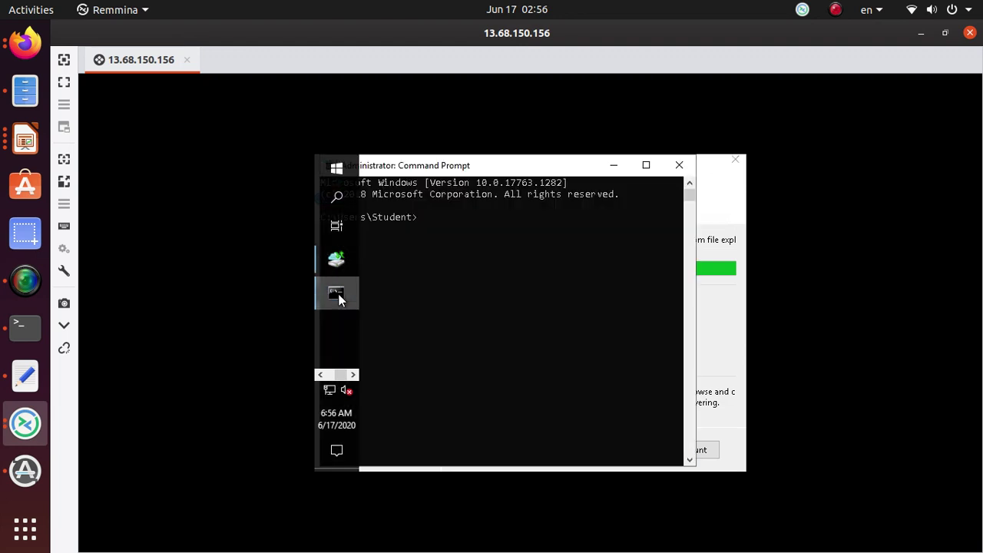
pyautogui.click(507, 238)
pyautogui.press('Escape')
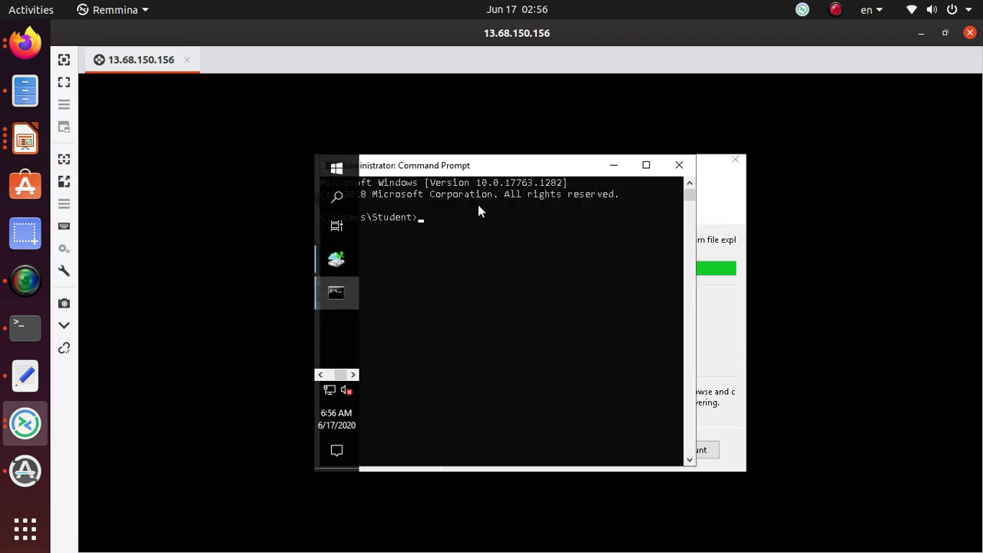
pyautogui.rightClick(478, 165)
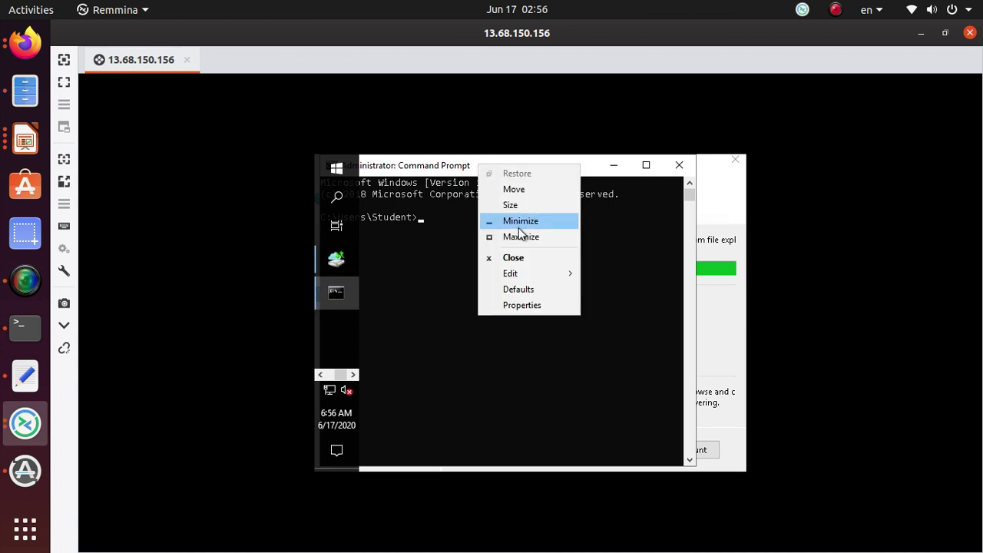
pyautogui.moveTo(538, 275)
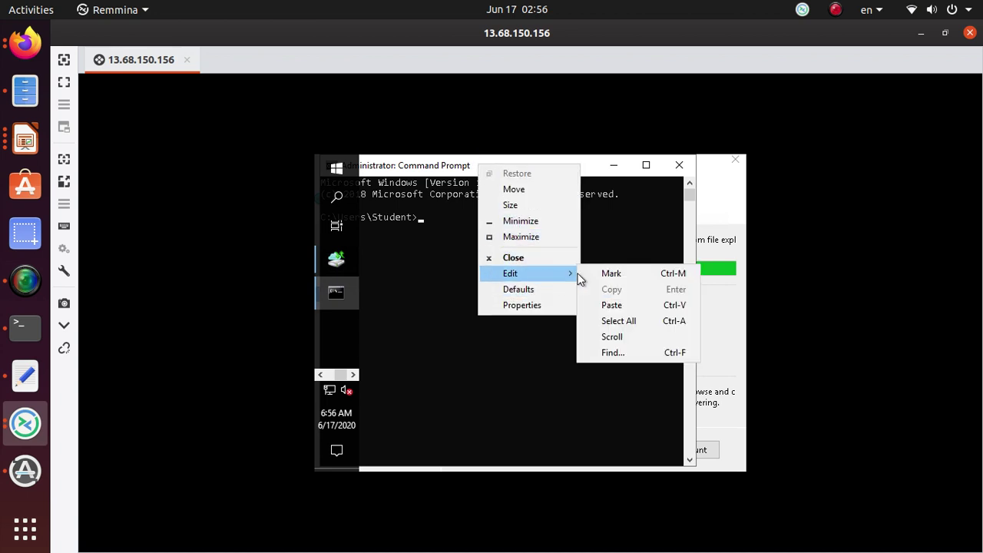
pyautogui.click(615, 305)
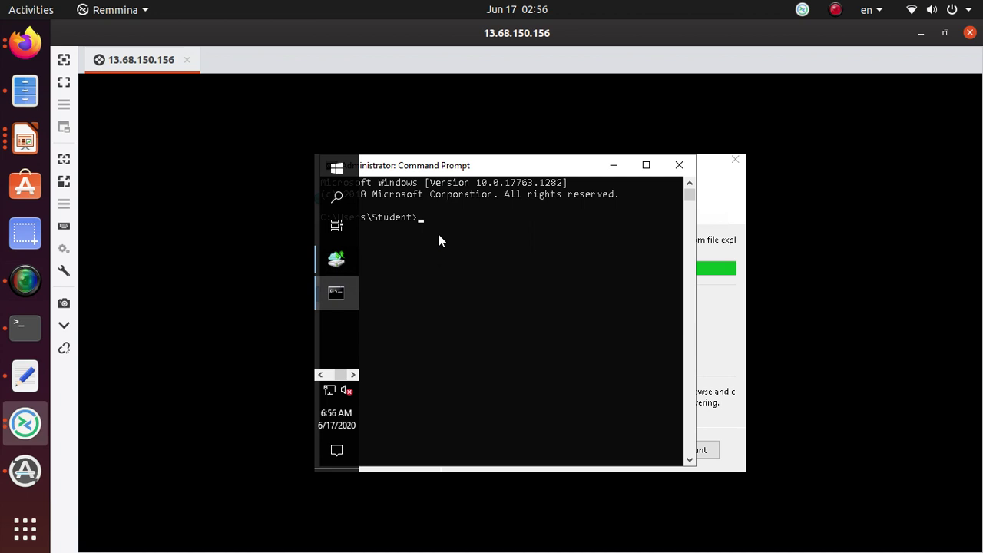
# Re-copy the robocopy line from the editor, paste it into the console, and run it.
pyautogui.hotkey('alt', 'Tab')
pyautogui.rightClick(436, 306)
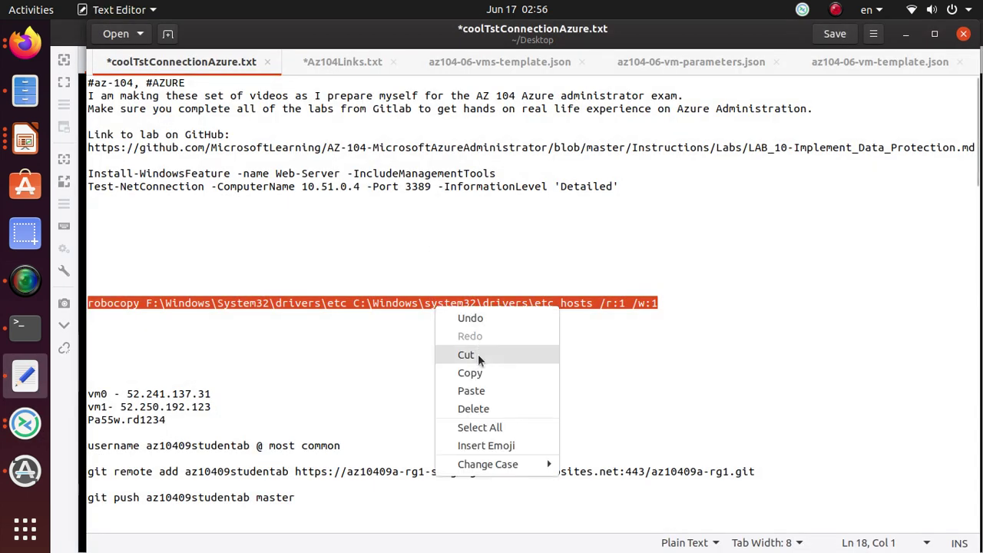
pyautogui.click(480, 372)
pyautogui.hotkey('alt', 'Tab')
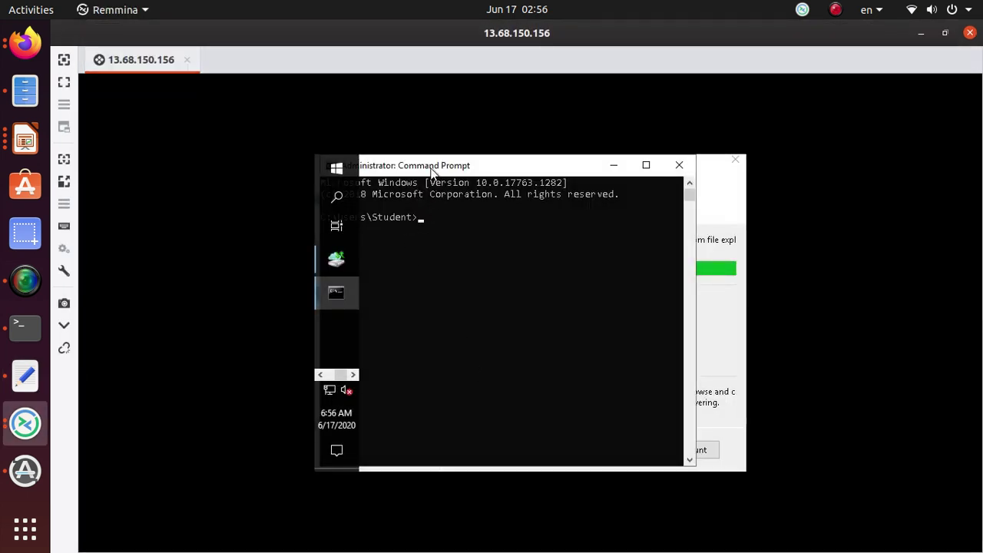
pyautogui.rightClick(432, 173)
pyautogui.moveTo(484, 282)
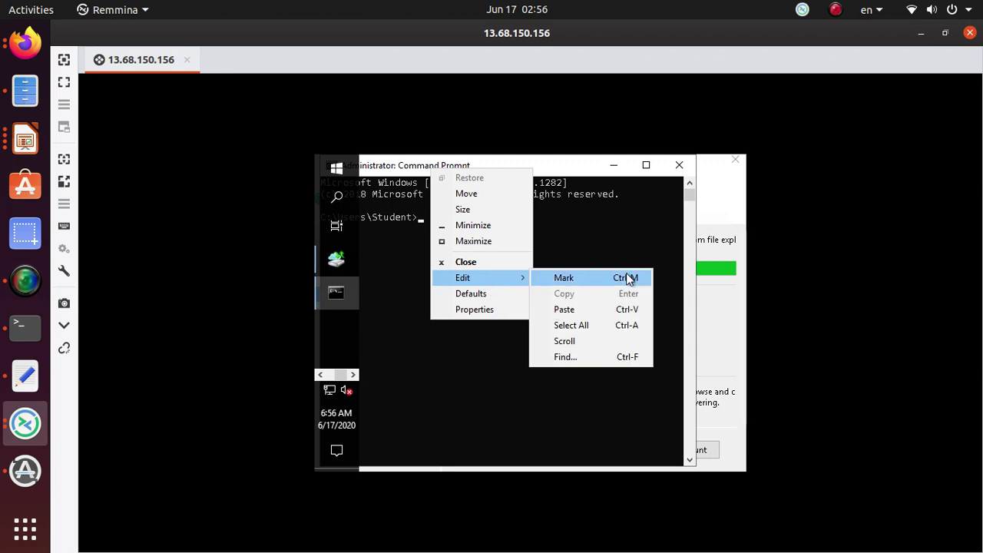
pyautogui.click(617, 309)
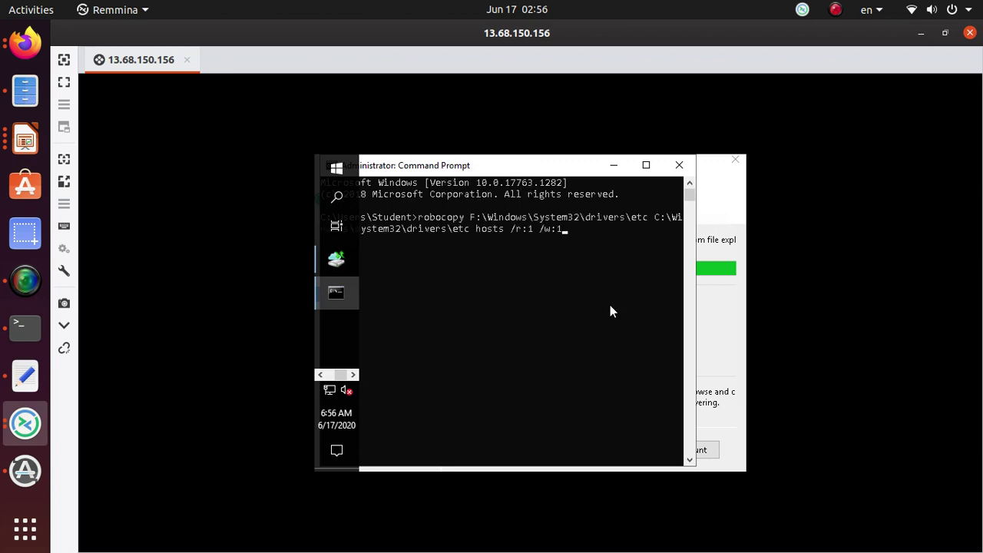
pyautogui.press('Return')
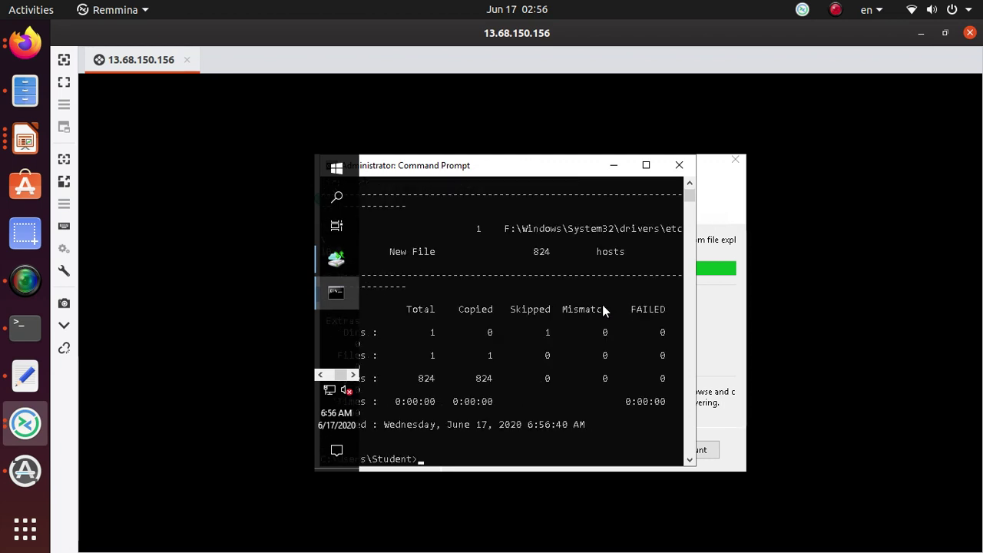
pyautogui.hotkey('alt', 'Tab')
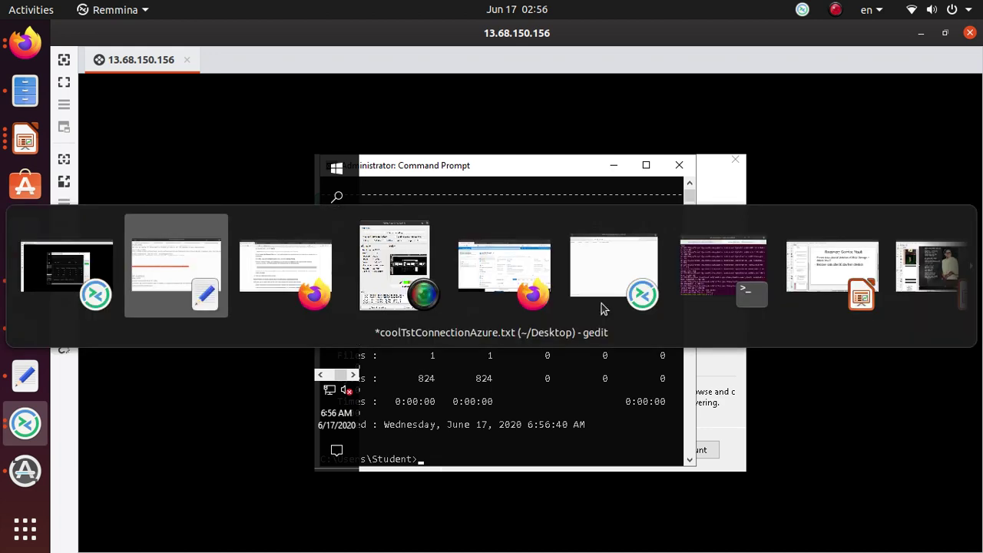
pyautogui.hotkey('alt', 'Tab')
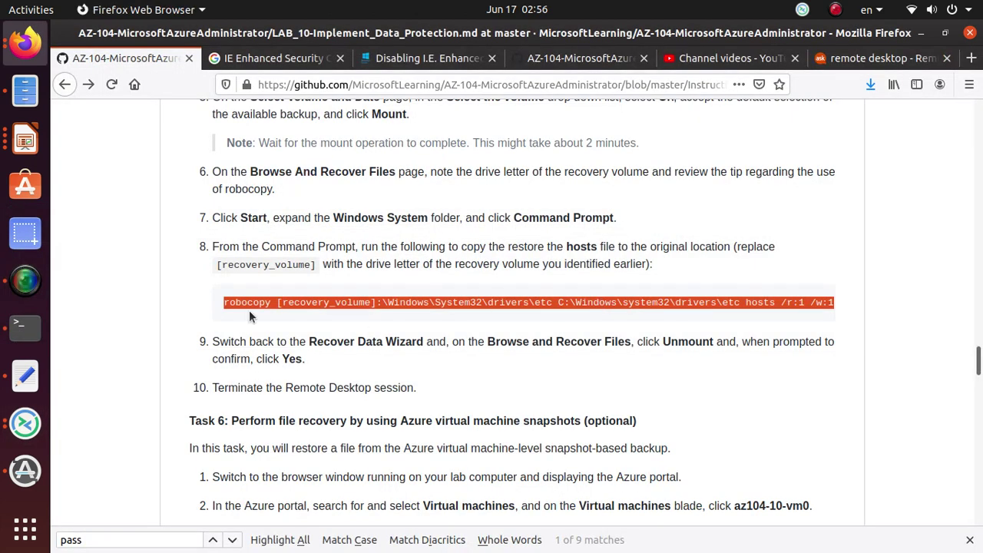
pyautogui.scroll(-2, 248, 311)
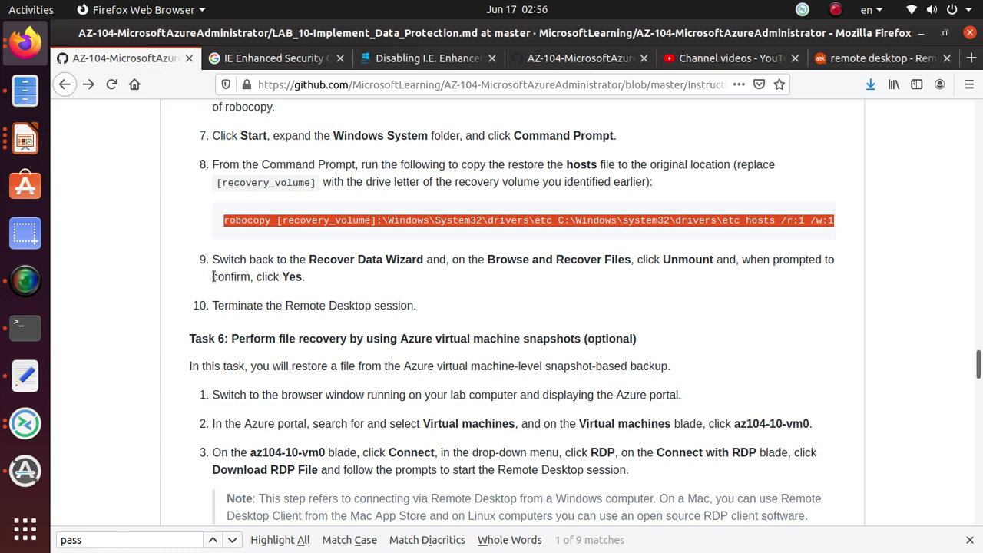
pyautogui.hotkey('alt', 'Tab')
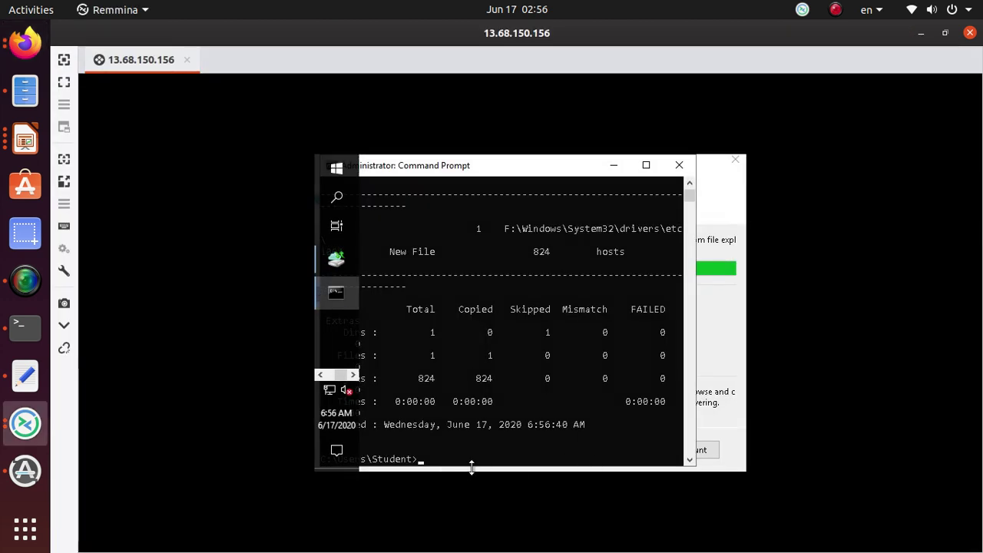
# Shorten the console, scroll up robocopy's log, and highlight the F:\Windows\System32\drivers source path.
pyautogui.moveTo(473, 468); pyautogui.dragTo(472, 449)
pyautogui.scroll(2, 444, 285)
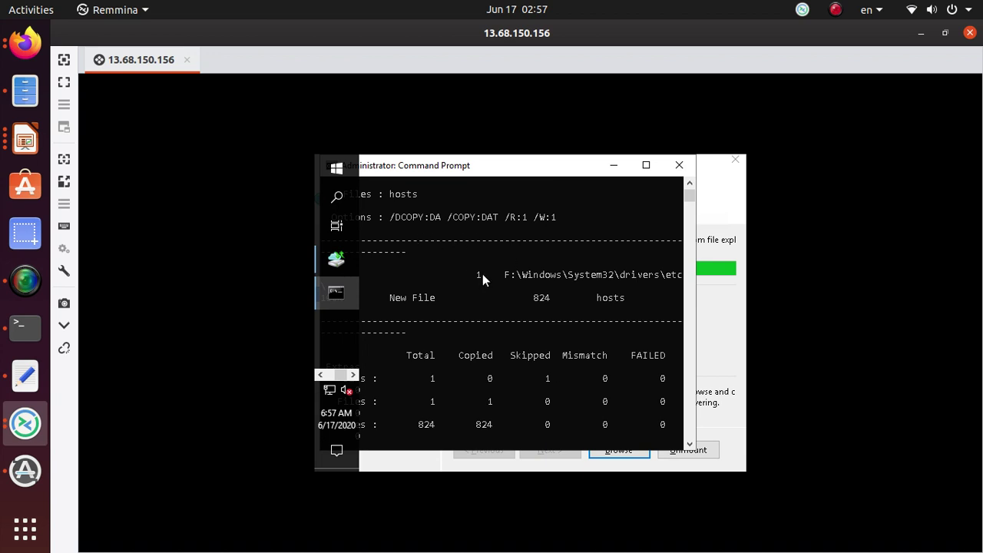
pyautogui.moveTo(499, 275); pyautogui.dragTo(650, 277)
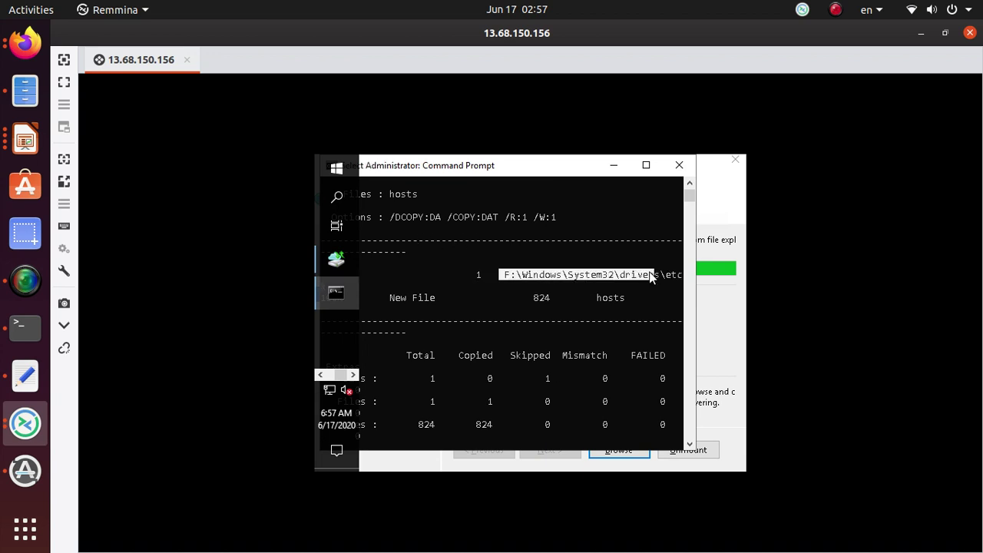
pyautogui.hotkey('alt', 'Tab')
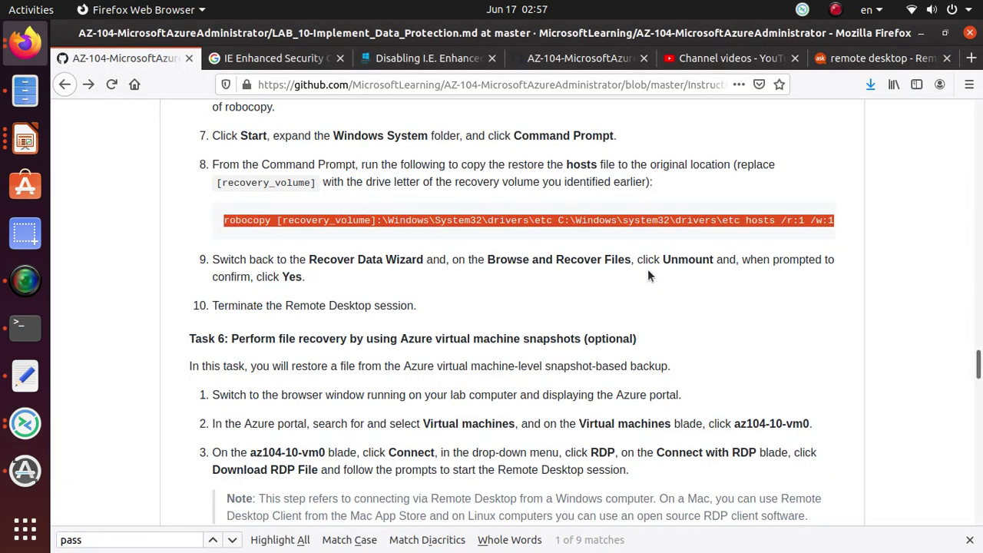
pyautogui.hotkey('alt', 'Tab')
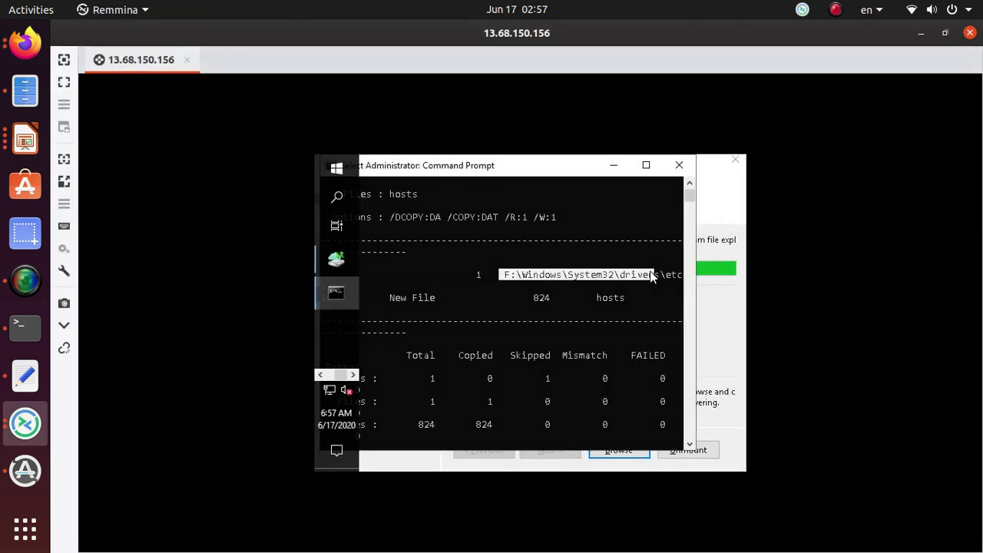
# Minimize the console, unmount the F: recovery volume confirming Yes, hide Azure Backup, and go to Firefox.
pyautogui.click(614, 165)
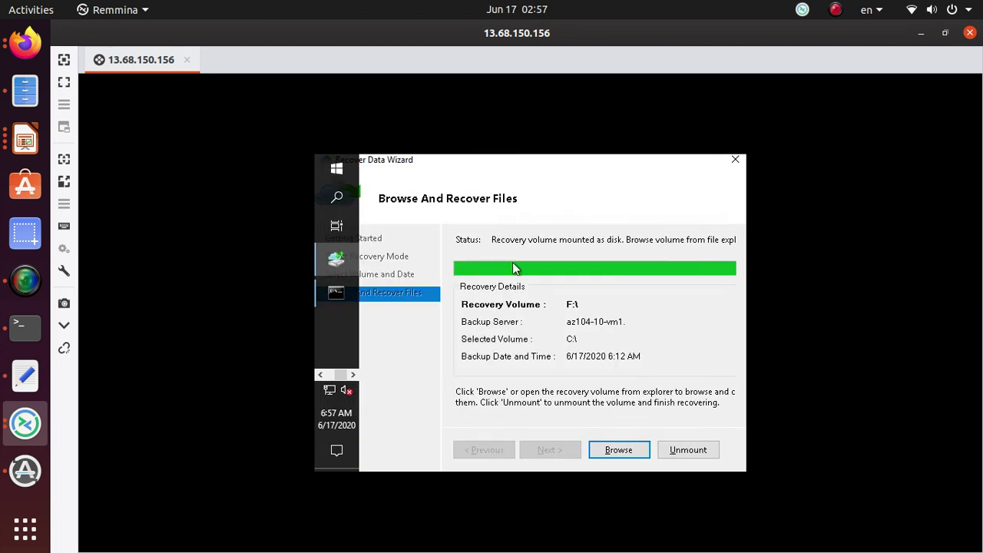
pyautogui.click(695, 456)
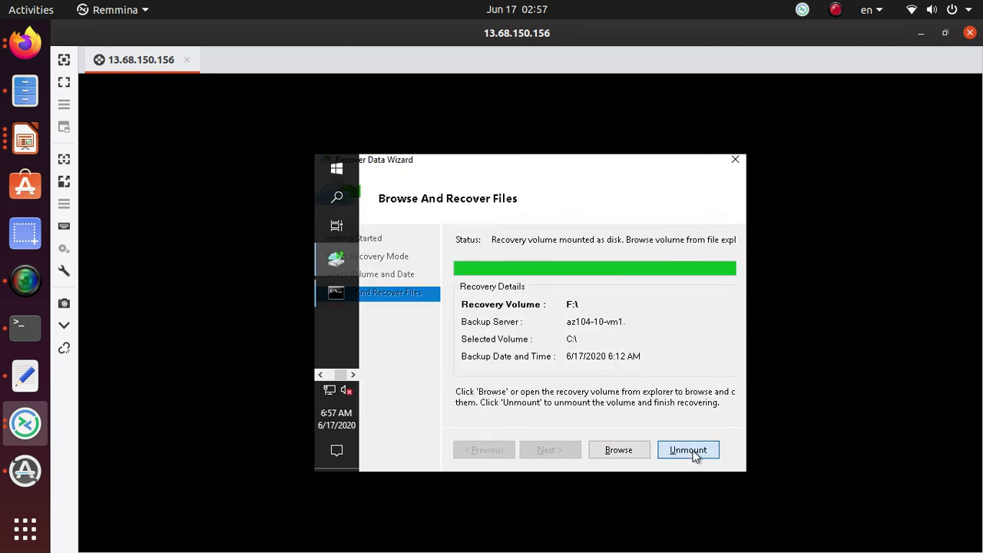
pyautogui.click(605, 373)
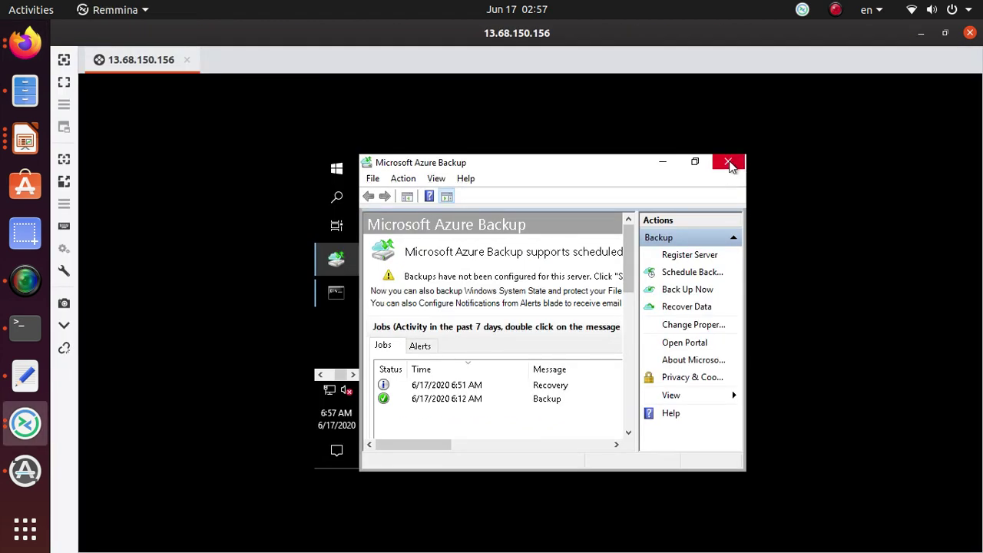
pyautogui.click(662, 162)
pyautogui.hotkey('alt', 'Tab')
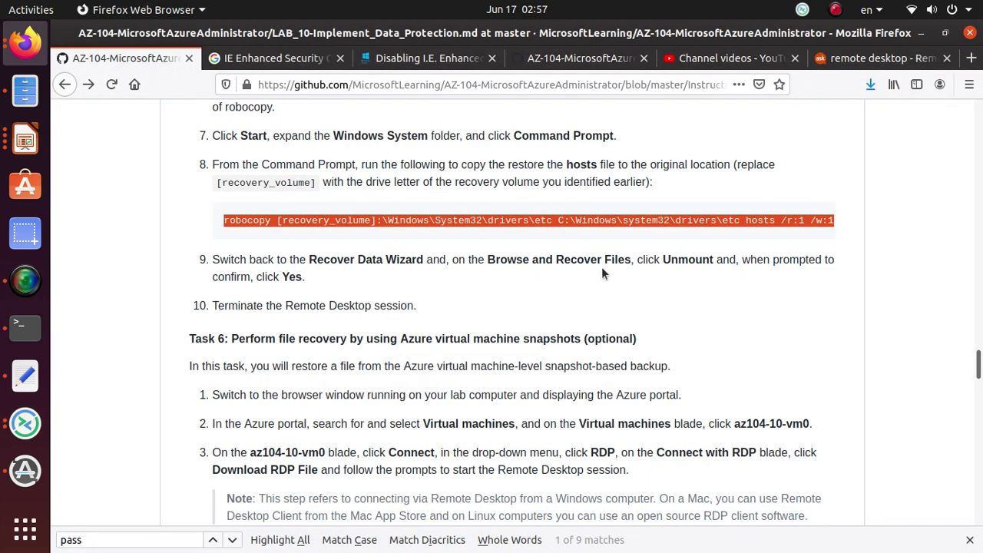
# Scroll the lab page slightly past the unmount step, then switch back to the VM session.
pyautogui.scroll(-2, 361, 306)
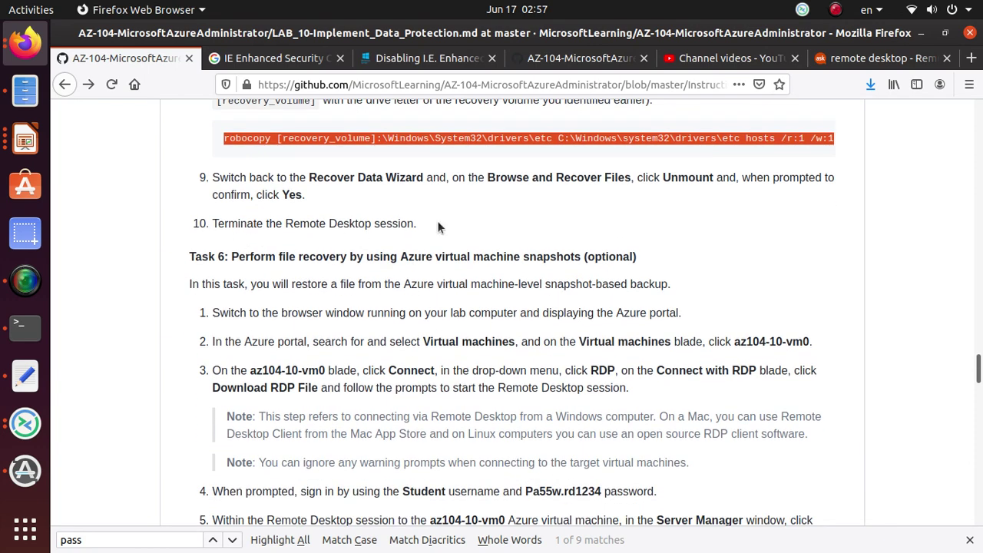
pyautogui.hotkey('alt', 'Tab')
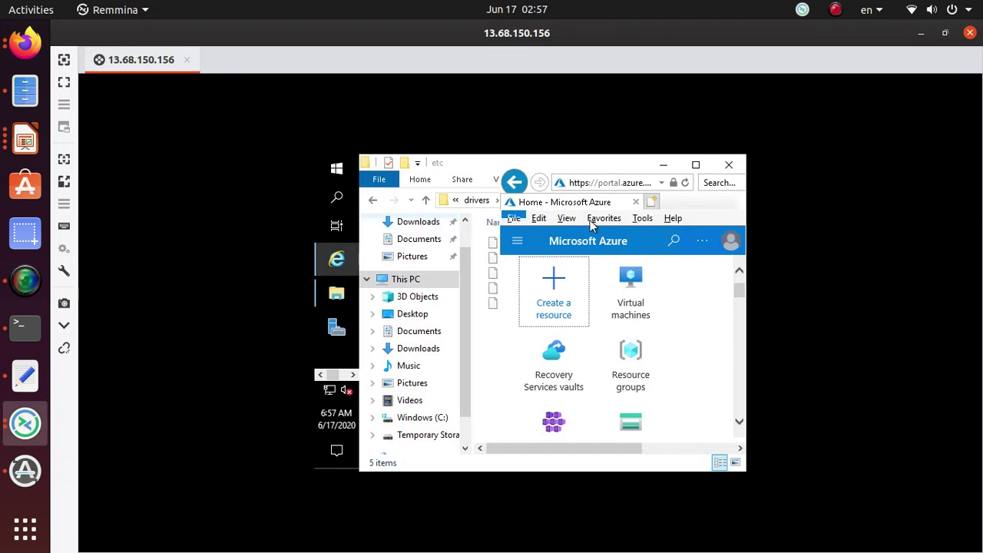
# Hide Internet Explorer, refresh the etc folder to confirm the 824-byte hosts file, and close it.
pyautogui.click(665, 164)
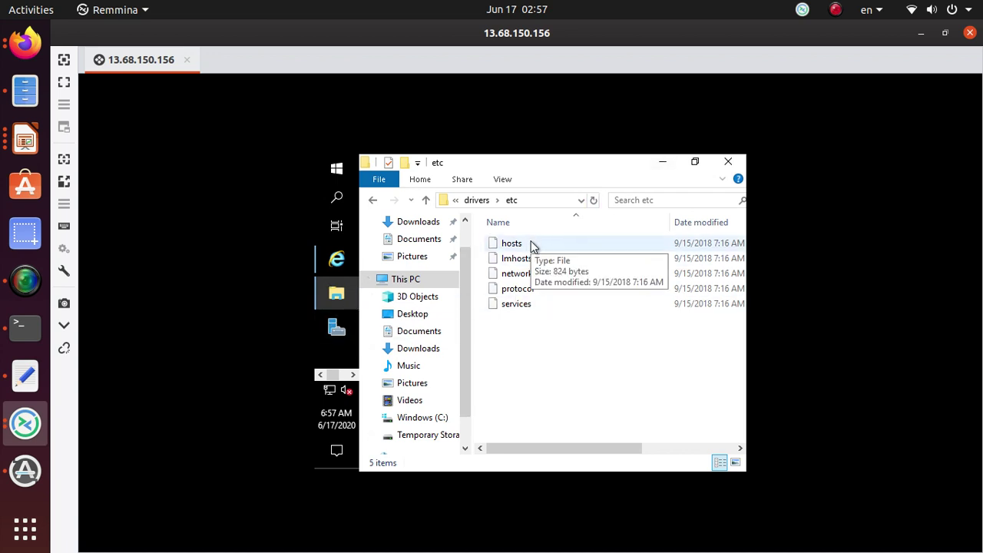
pyautogui.rightClick(565, 354)
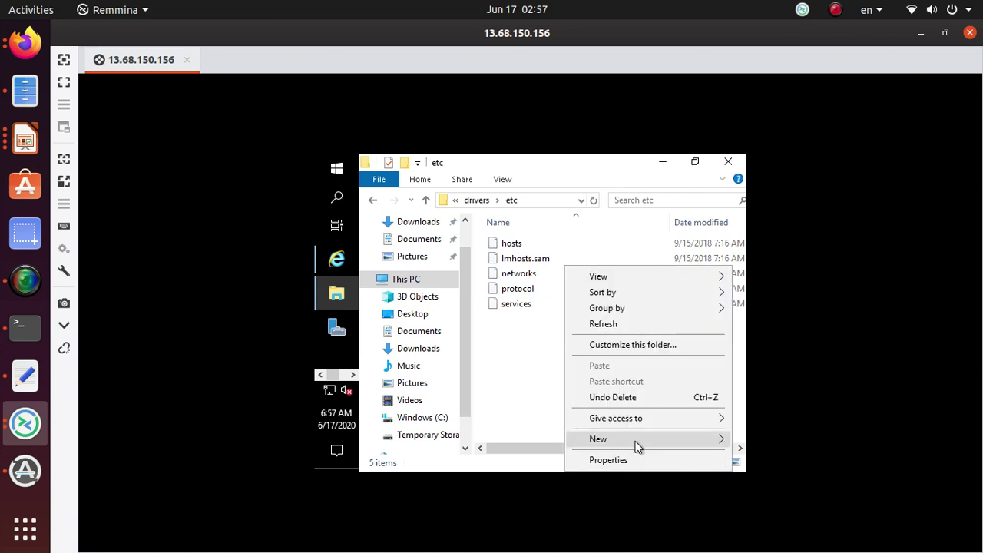
pyautogui.click(633, 324)
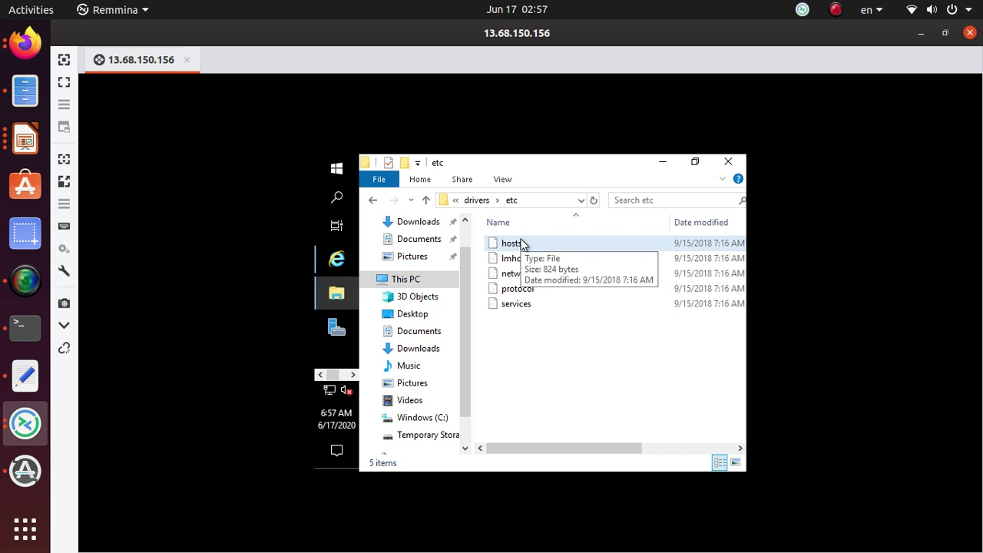
pyautogui.click(736, 161)
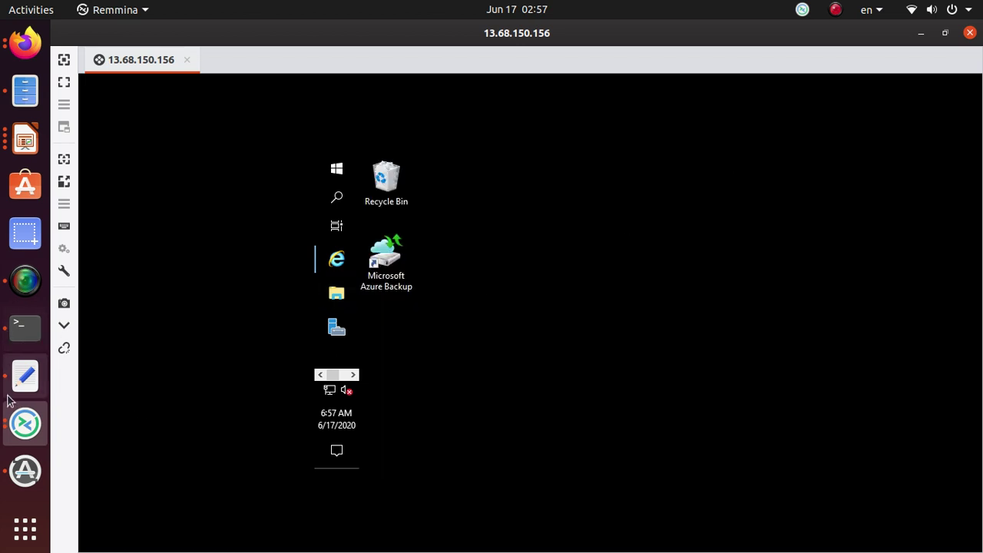
# Bring Firefox forward, scroll down, and highlight the Task 6 snapshot-based file recovery heading.
pyautogui.click(23, 42)
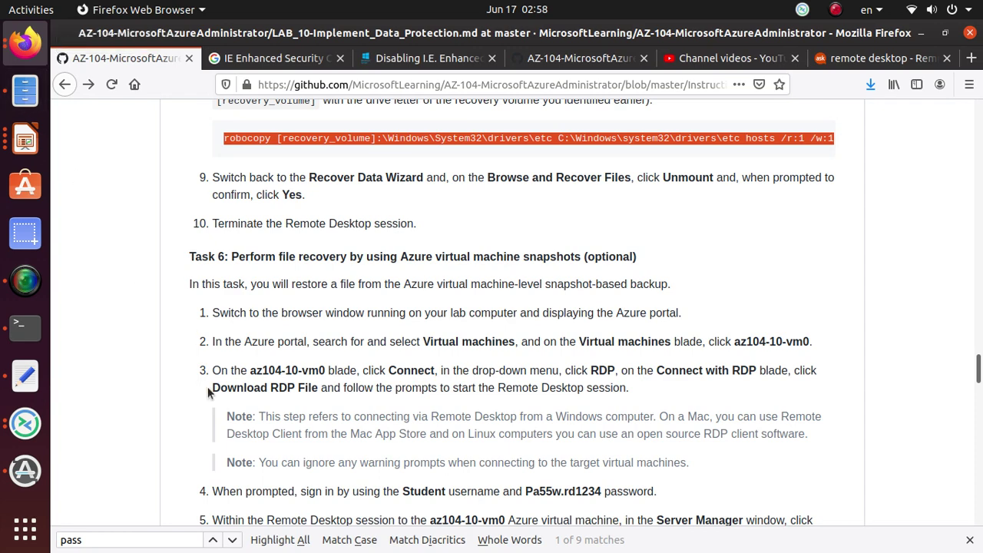
pyautogui.scroll(-3, 144, 386)
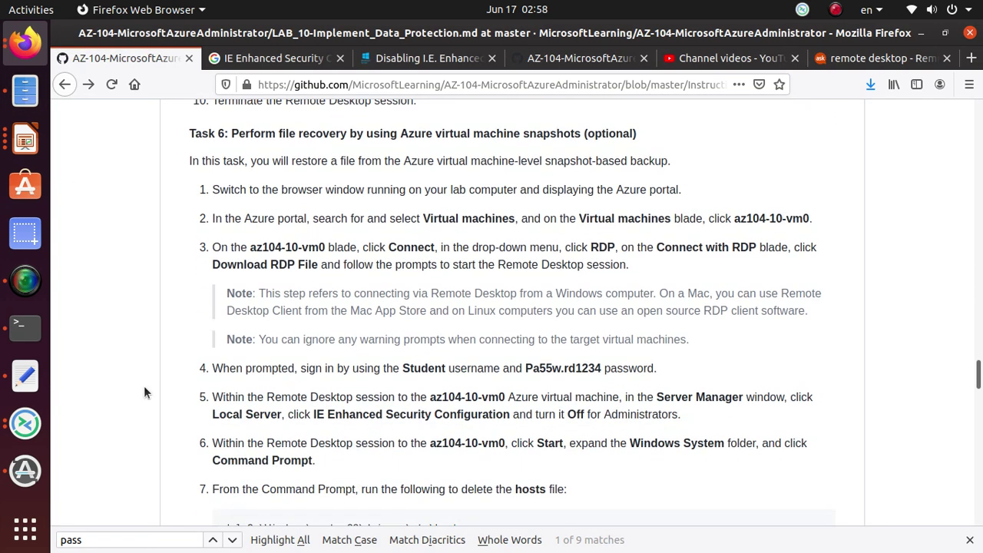
pyautogui.tripleClick(381, 134)
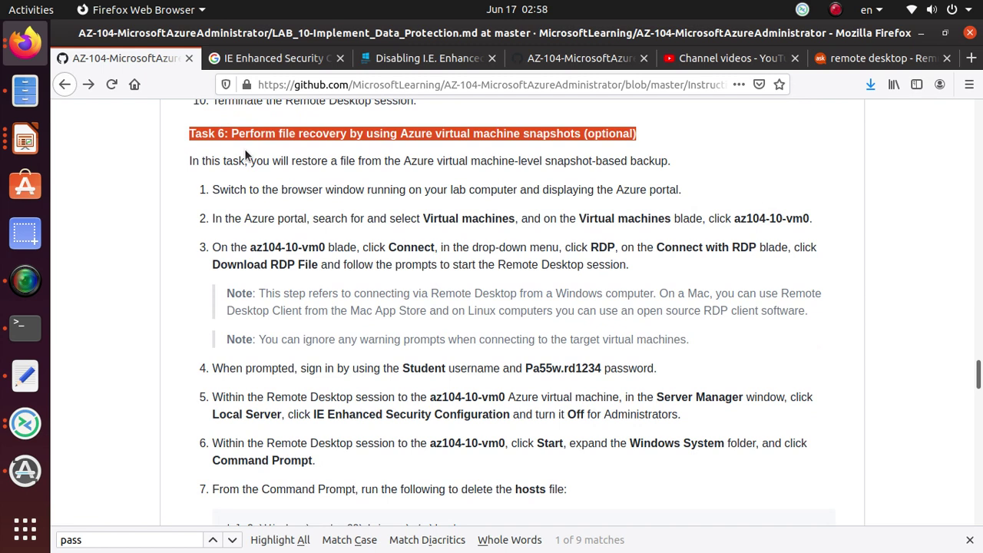